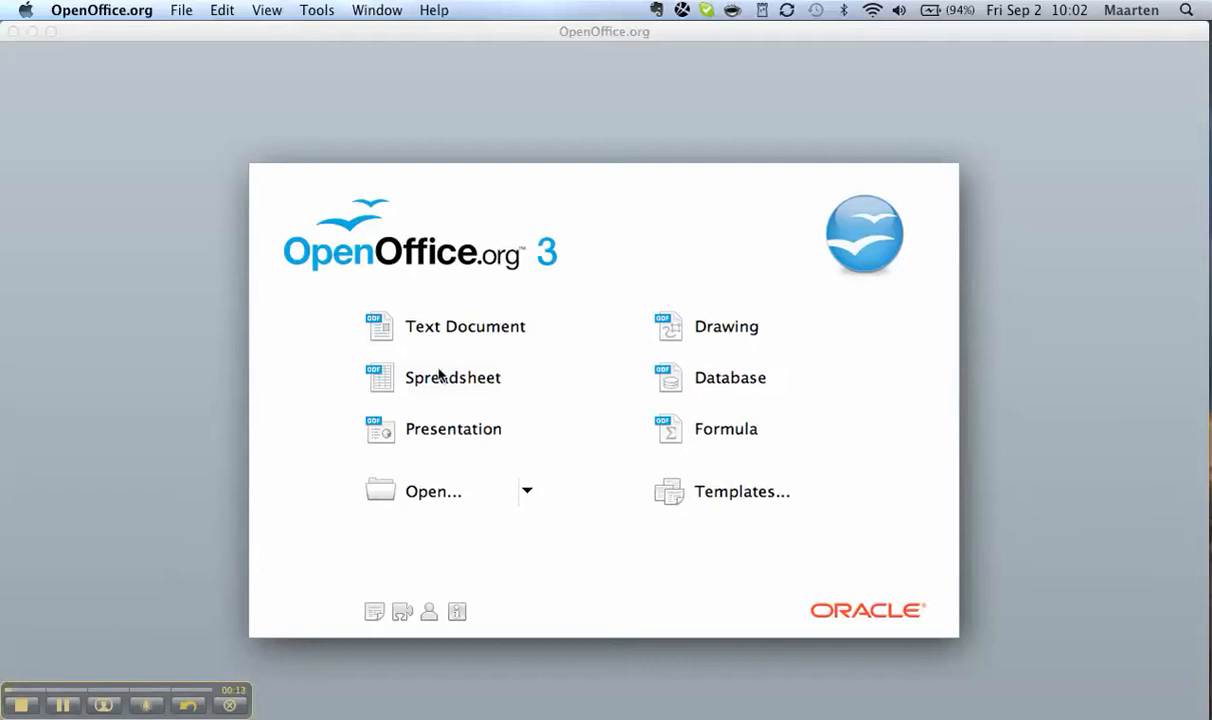
# Step: Create a new spreadsheet and enter the text 1+1 in cell A1
pyautogui.click(441, 387)
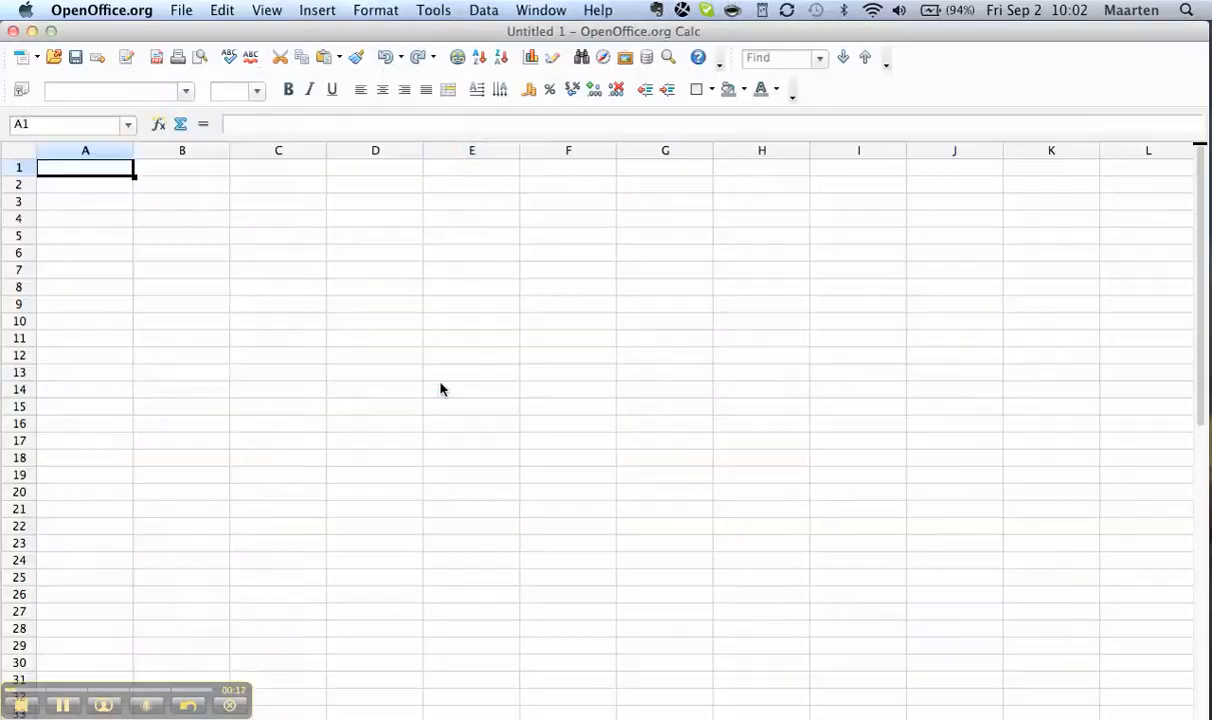
pyautogui.doubleClick(441, 388)
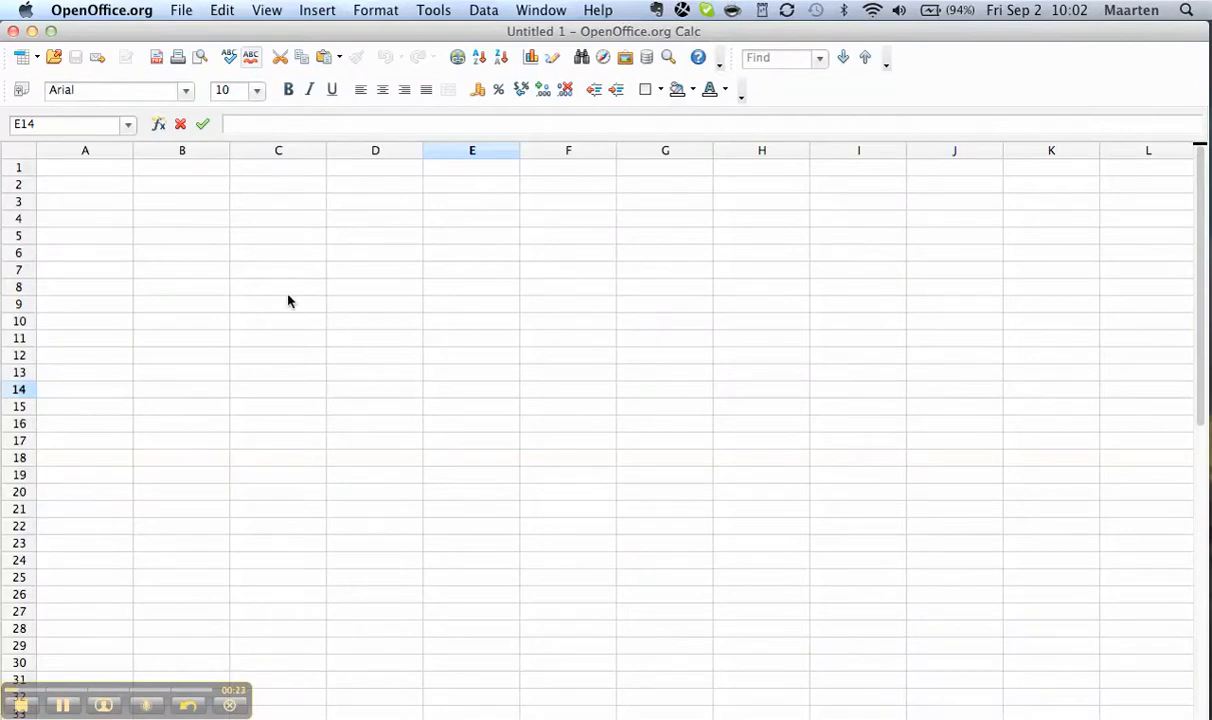
pyautogui.click(95, 172)
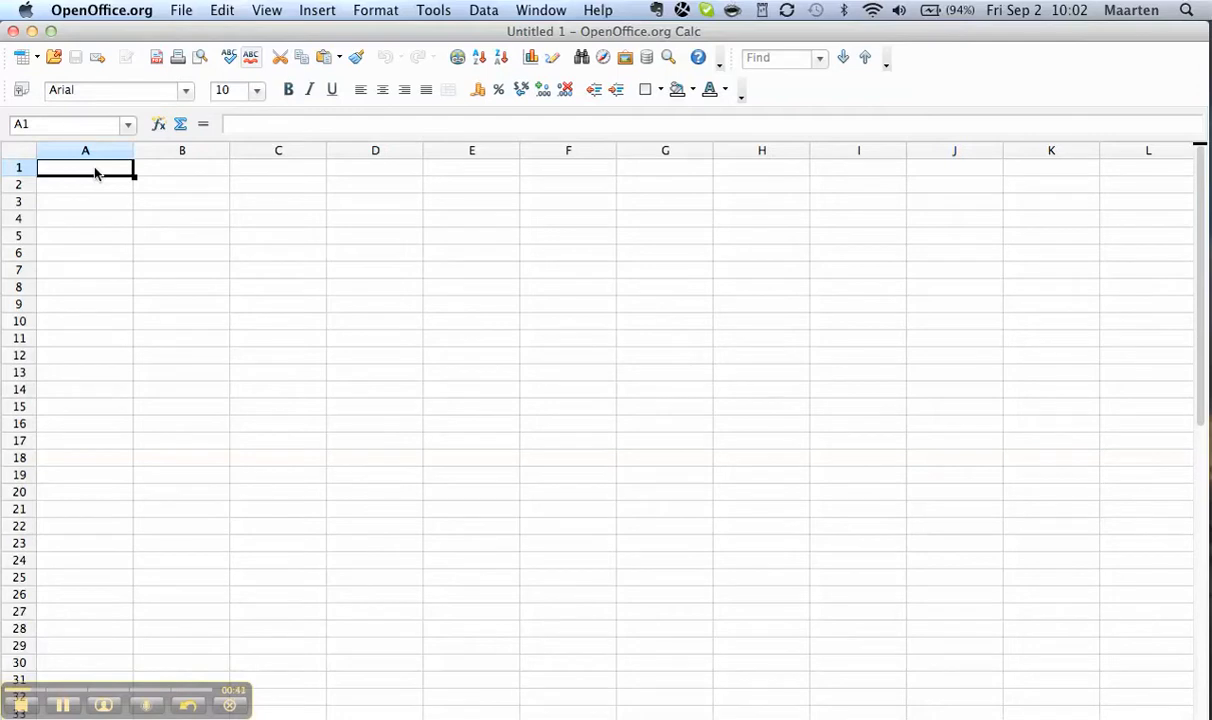
pyautogui.write('1+1')
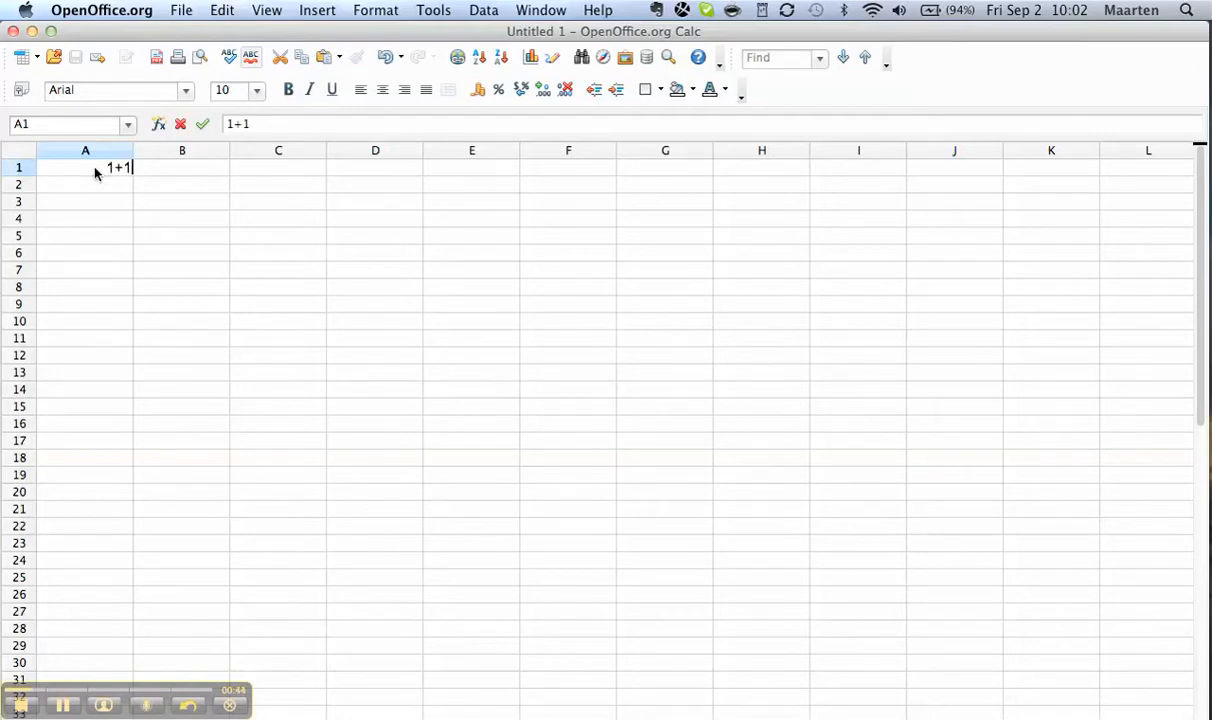
pyautogui.press('Return')
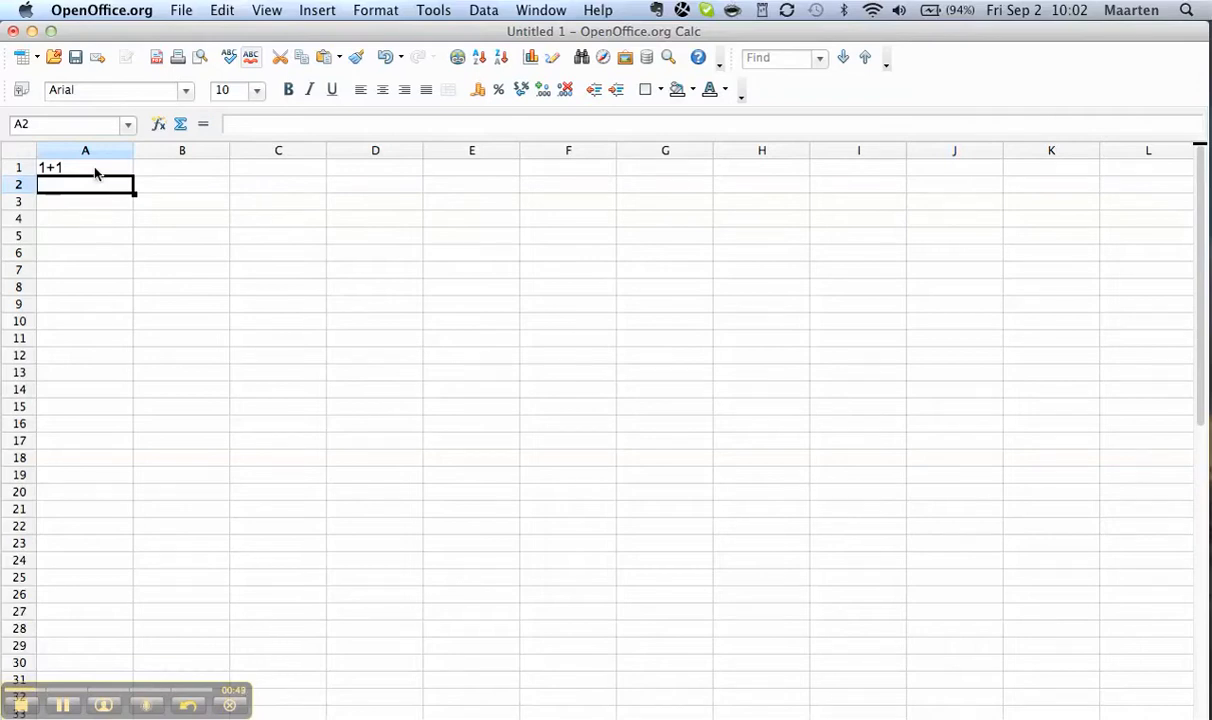
# Step: Turn the entry in cell A1 into the formula =1+1
pyautogui.click(96, 170)
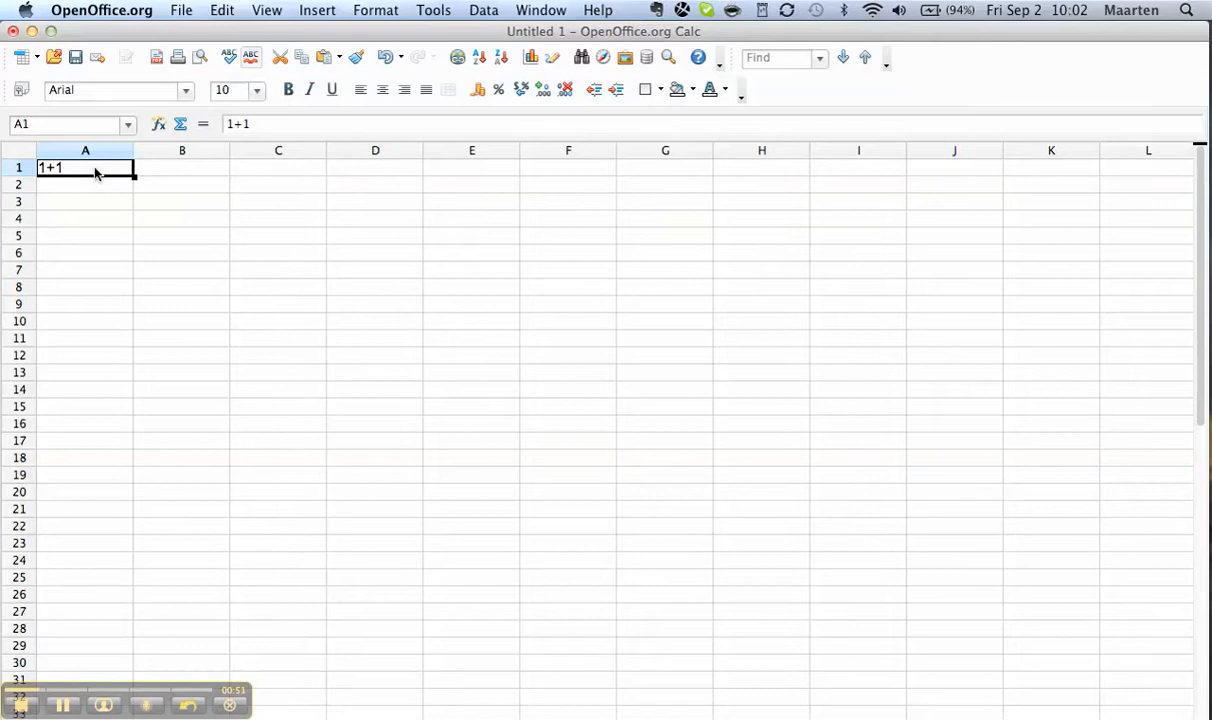
pyautogui.click(226, 123)
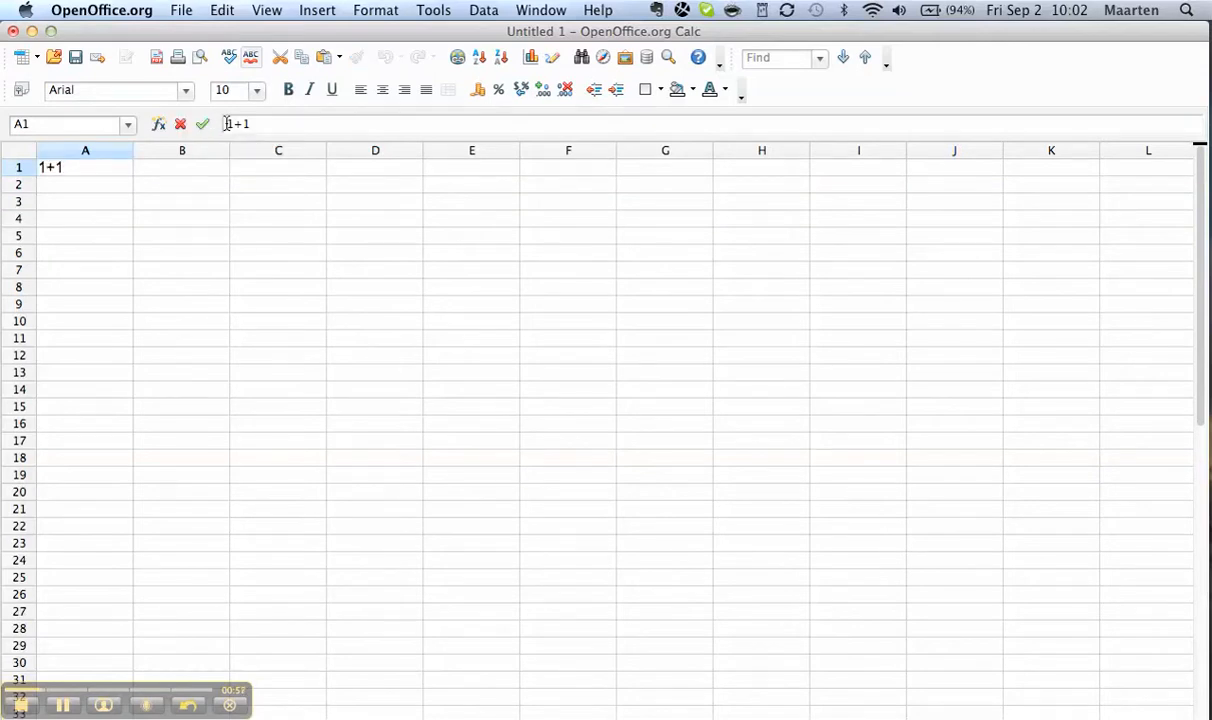
pyautogui.write('=')
pyautogui.press('Return')
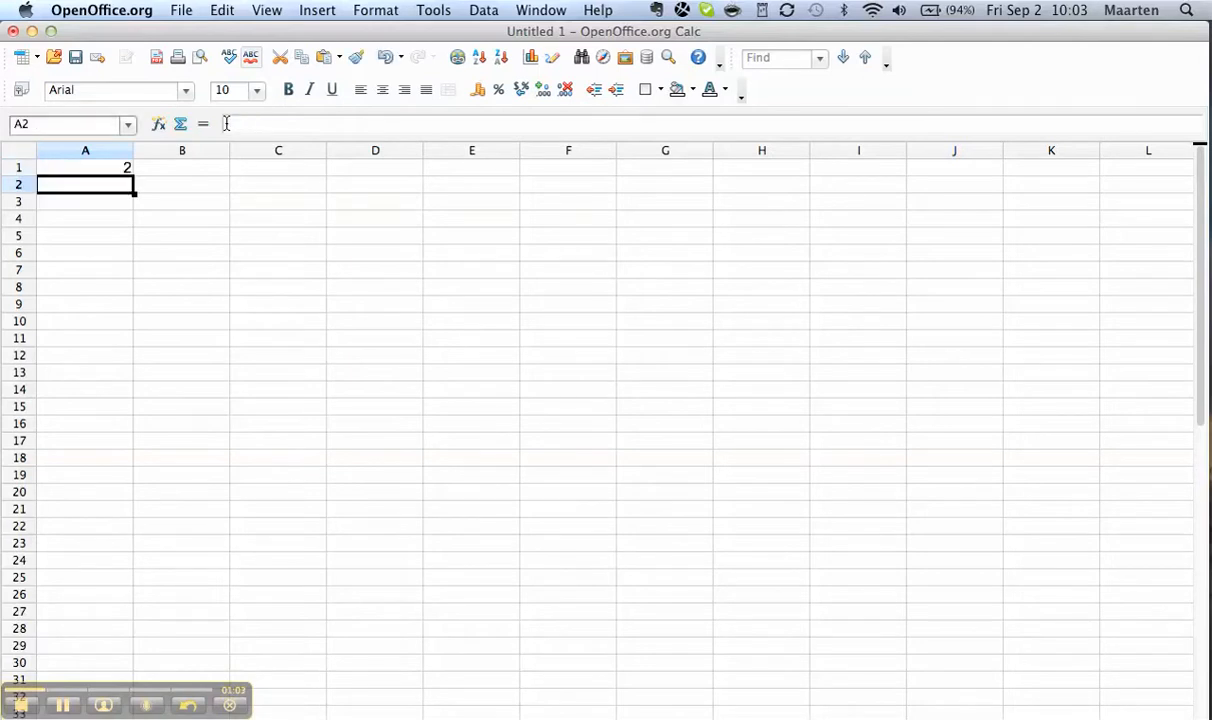
pyautogui.press('Up')
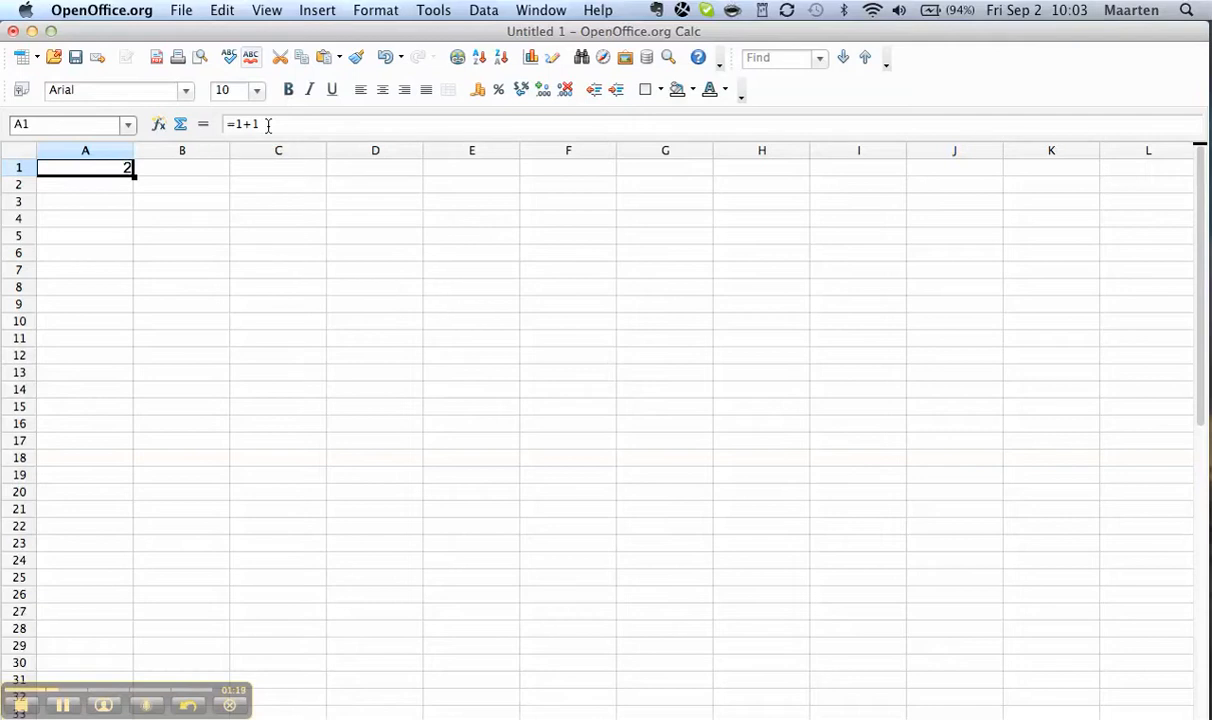
# Step: Enter the calculation +1+1 in cell A2 and view its stored formula
pyautogui.click(65, 216)
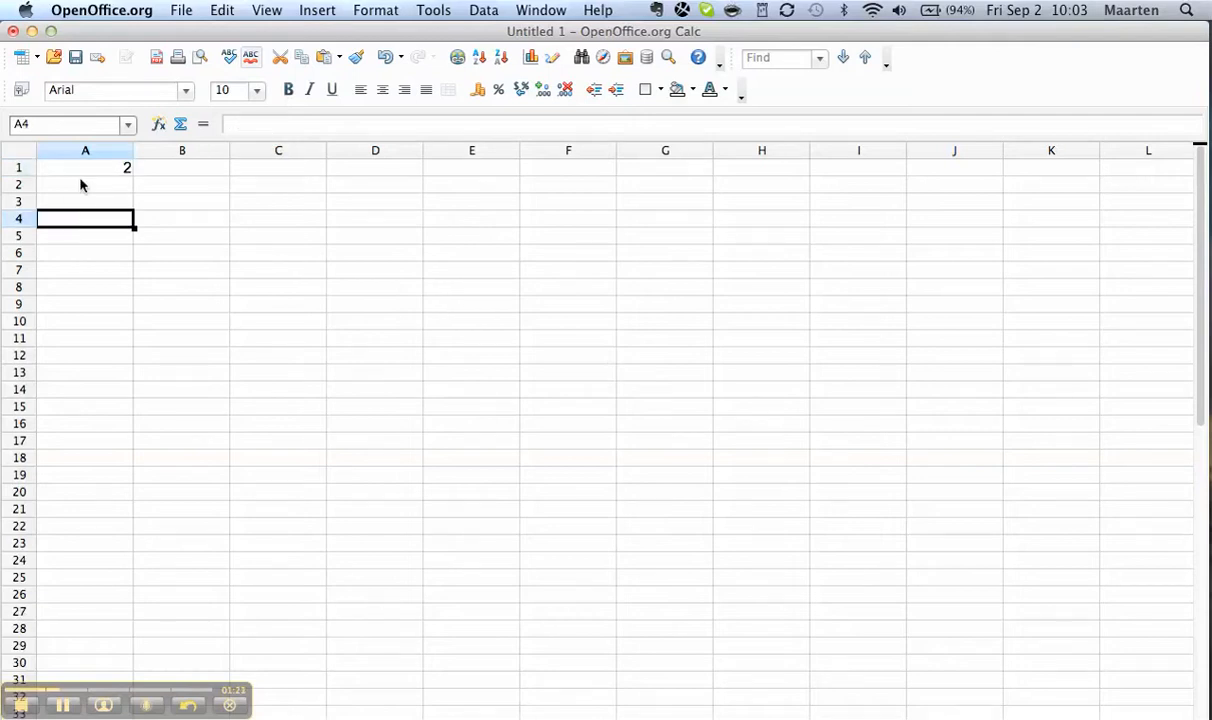
pyautogui.click(82, 185)
pyautogui.click(85, 170)
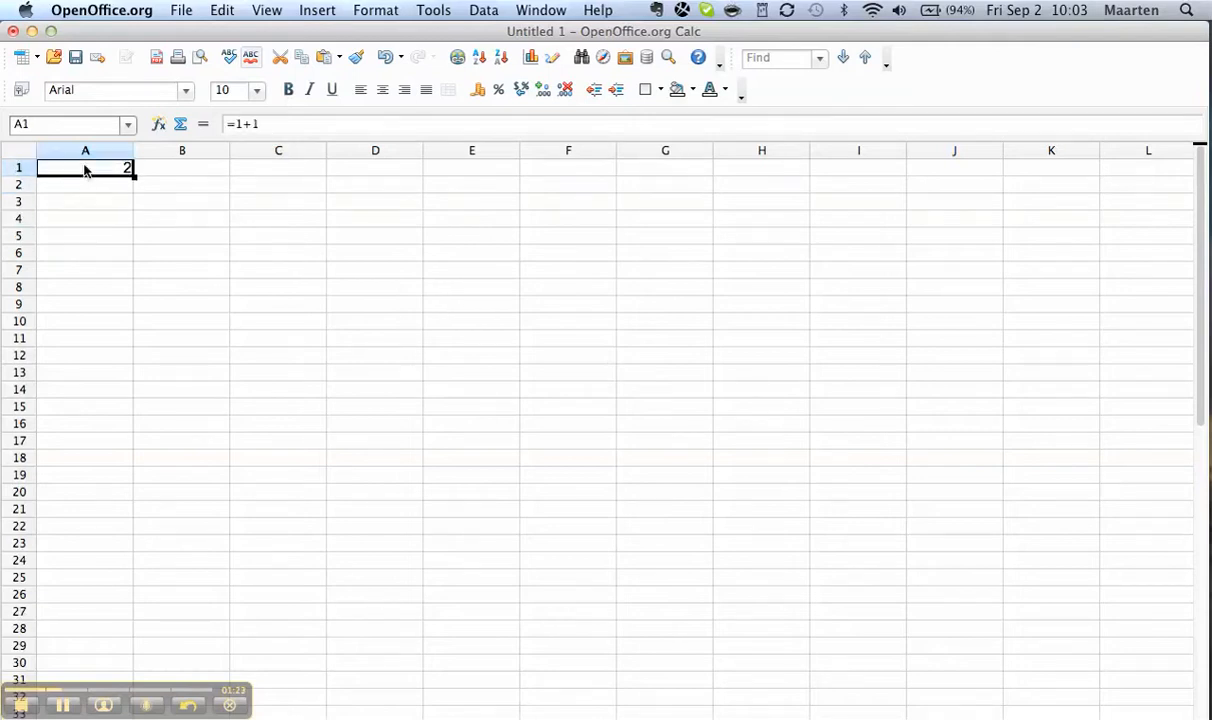
pyautogui.press('Return')
pyautogui.click(85, 171)
pyautogui.press('Return')
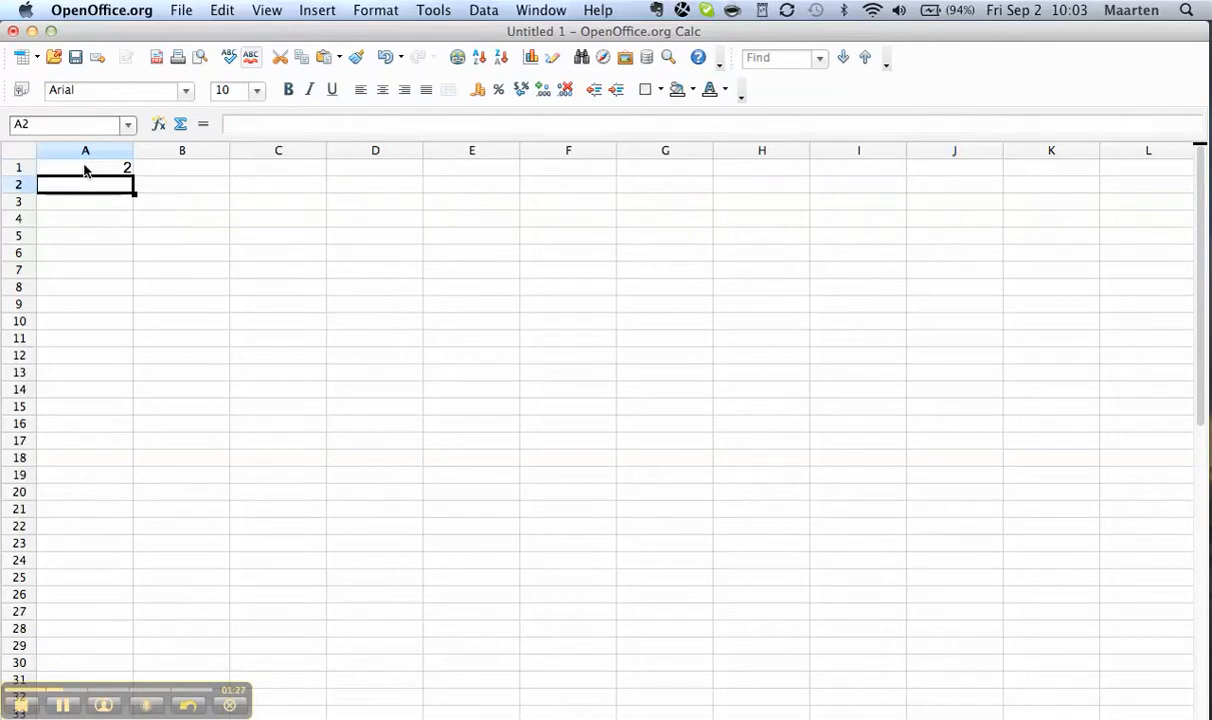
pyautogui.write('+1+1')
pyautogui.press('Return')
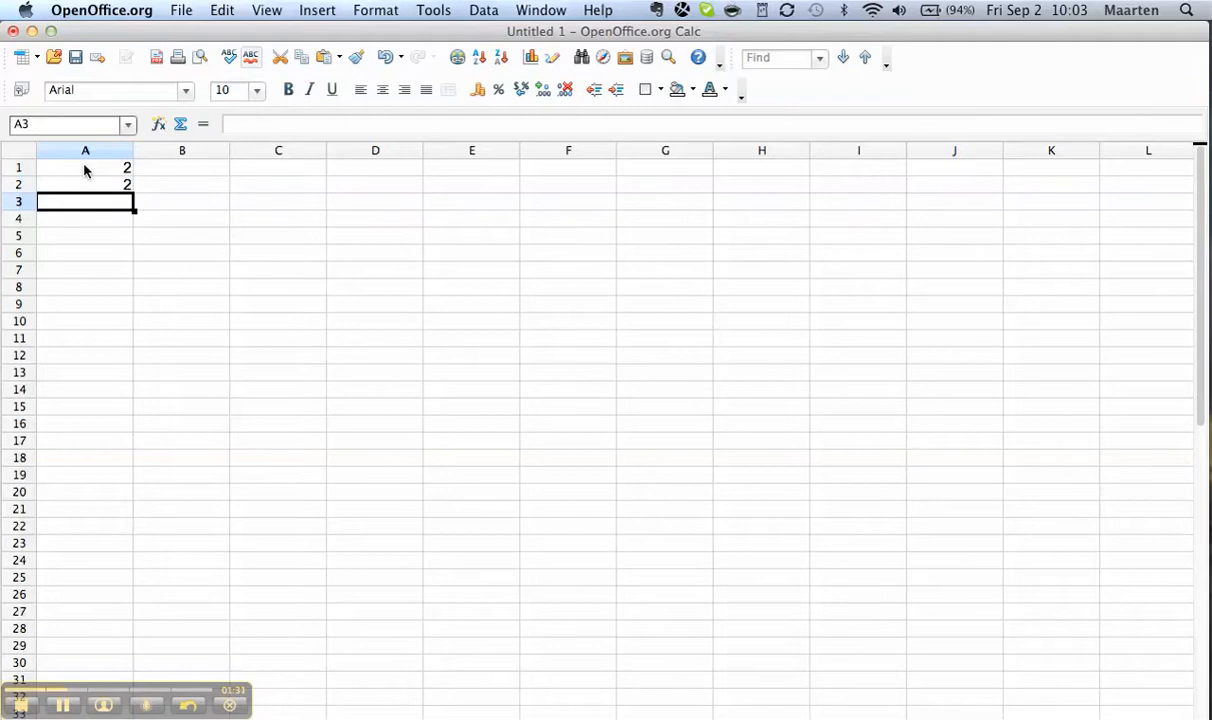
pyautogui.press('Up')
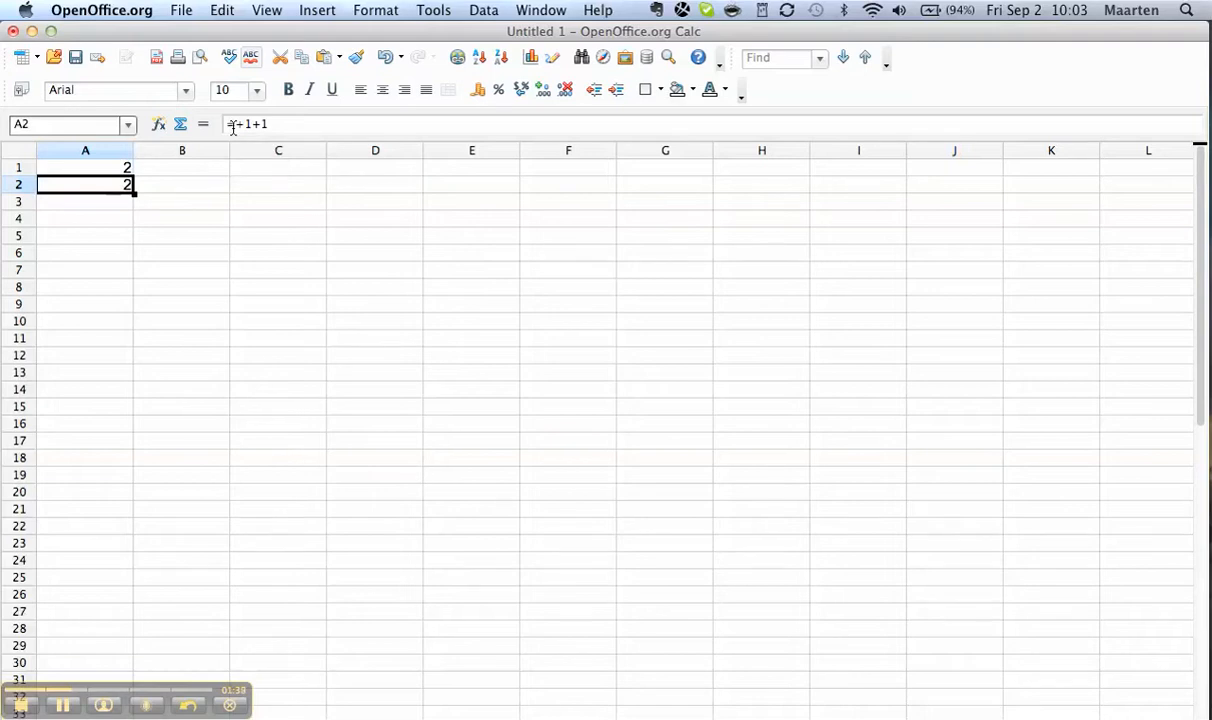
# Step: Enter the multiplication formula =2*3 in cell A3
pyautogui.press('Return')
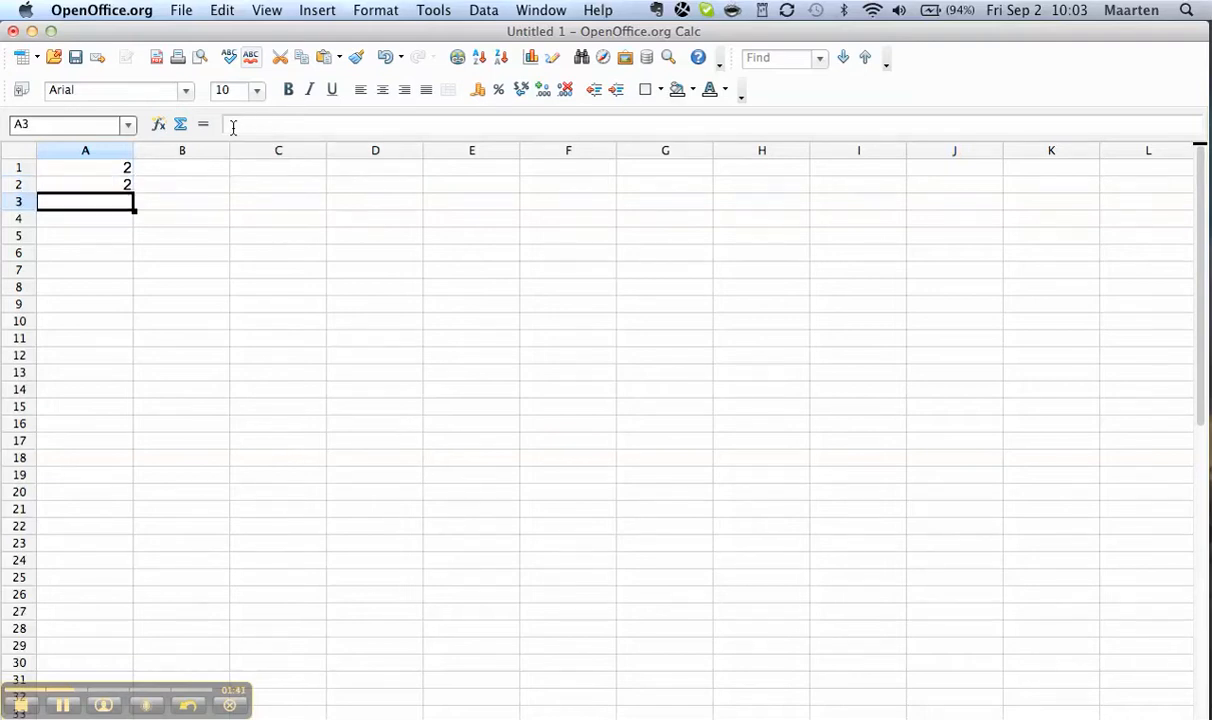
pyautogui.write('=2')
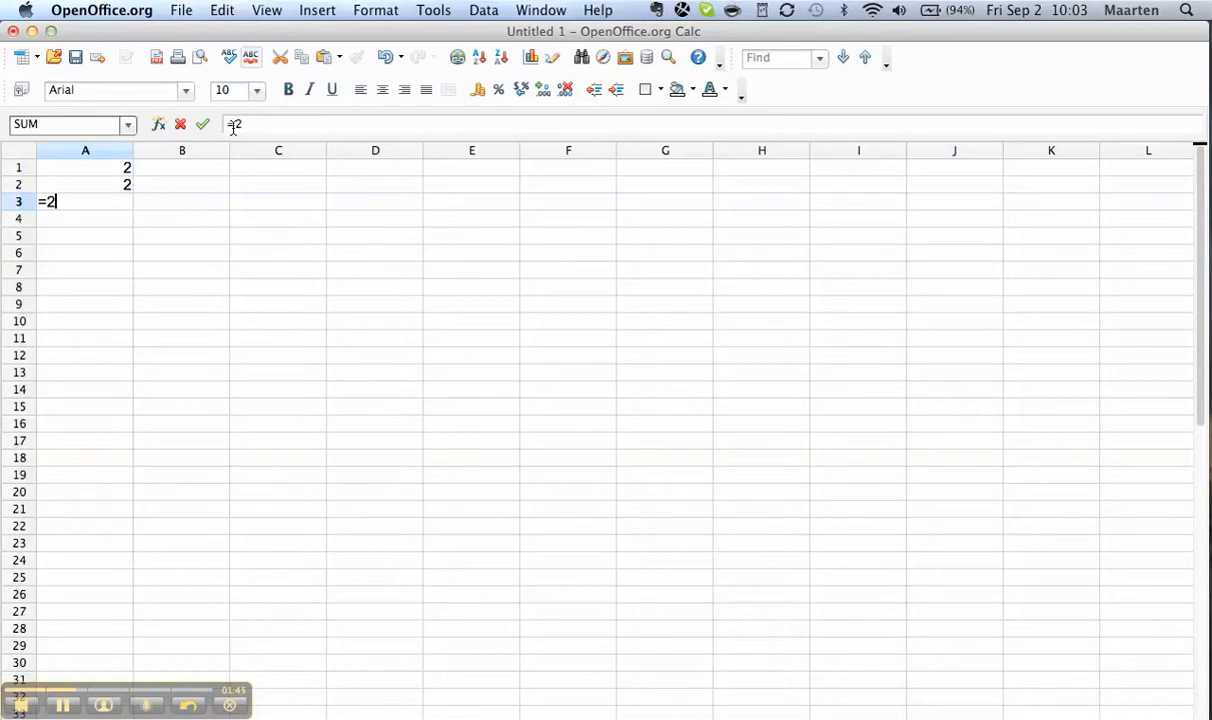
pyautogui.write('*3')
pyautogui.press('Return')
pyautogui.press('Up')
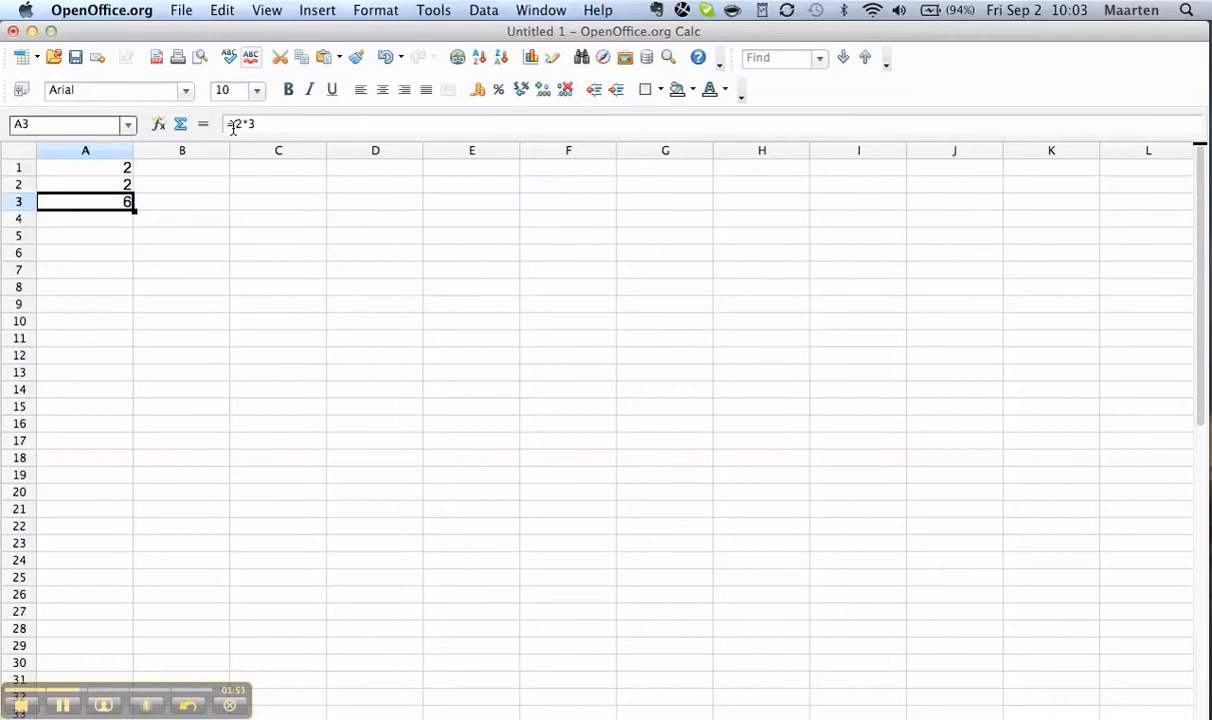
# Step: Enter the values 2 in cell A5 and 3 in cell A6
pyautogui.press('Down')
pyautogui.press('Down')
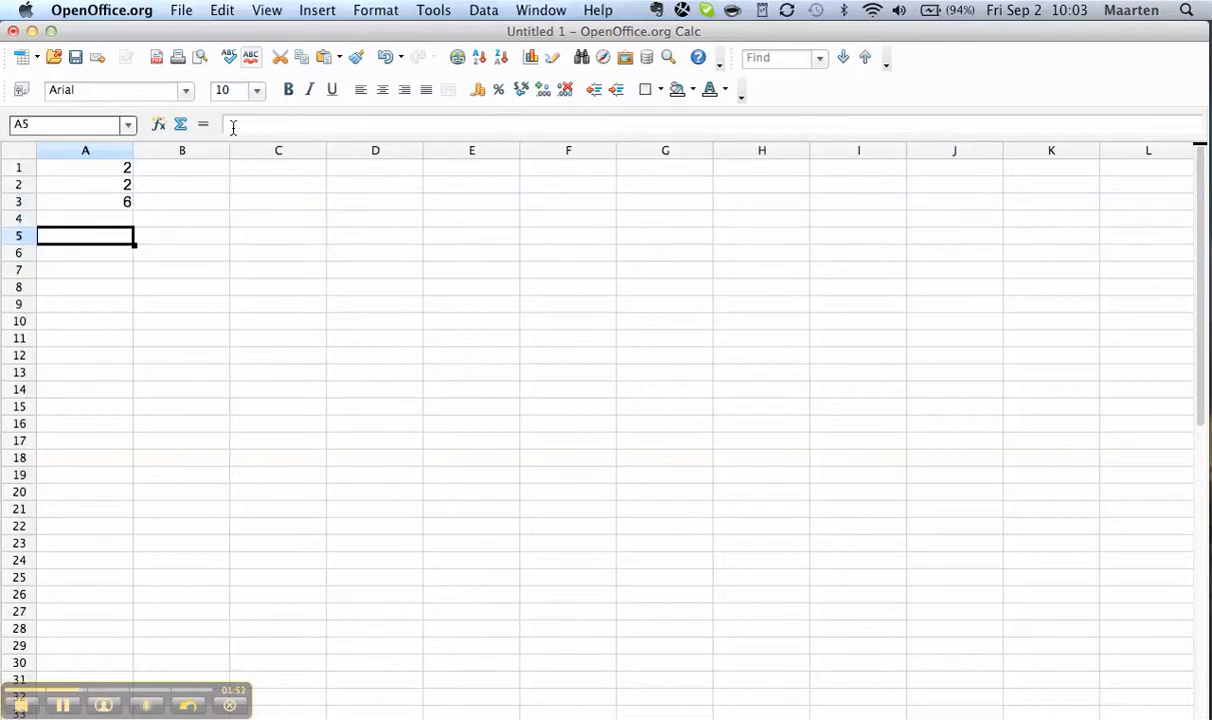
pyautogui.press('Up')
pyautogui.press('Up')
pyautogui.press('Down')
pyautogui.press('Down')
pyautogui.write('2')
pyautogui.press('Return')
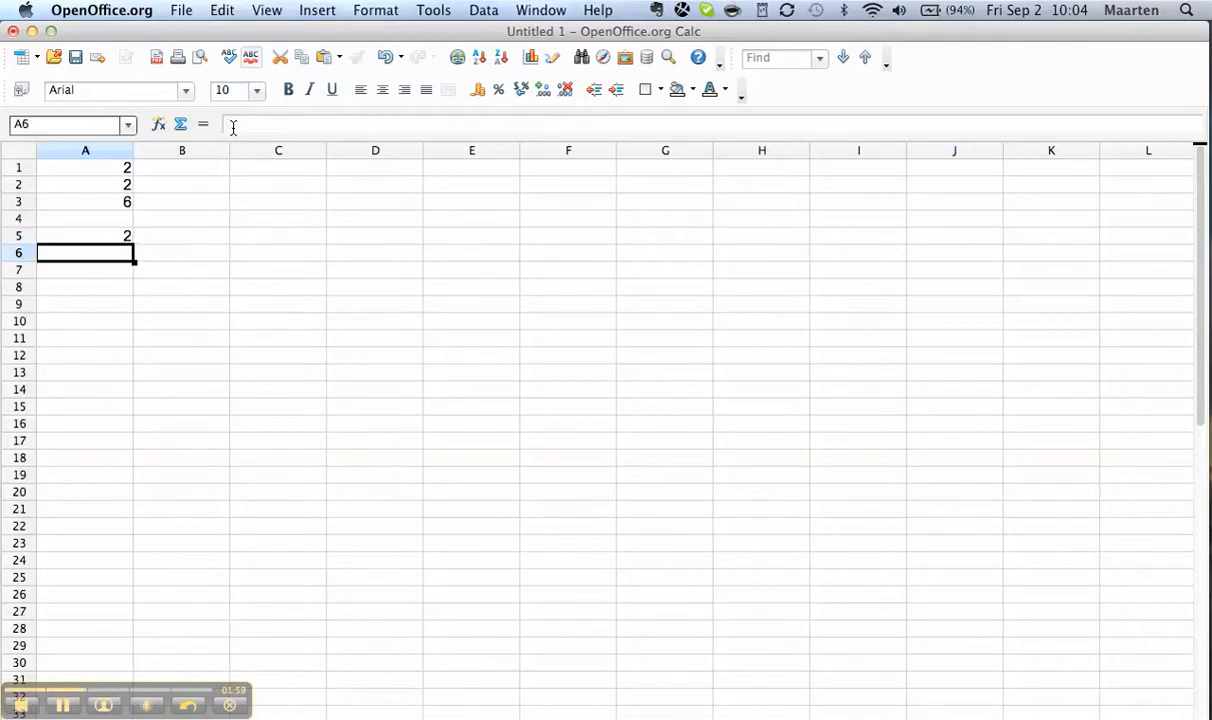
pyautogui.write('3')
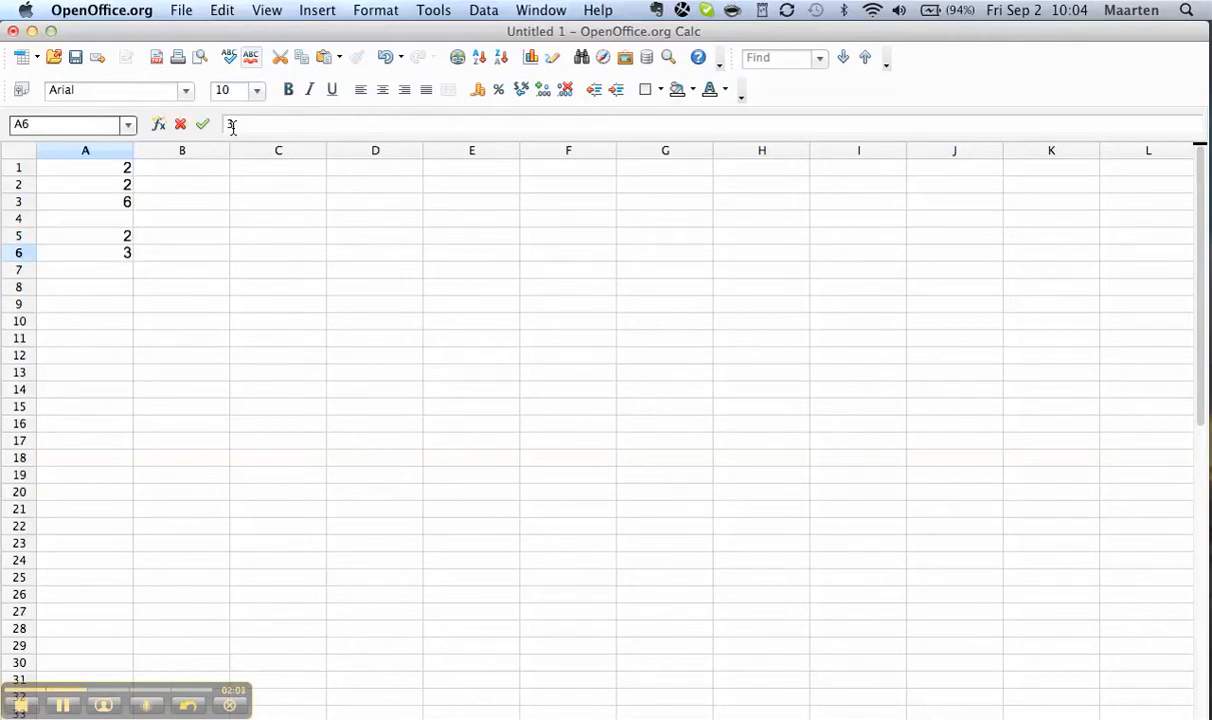
pyautogui.press('Return')
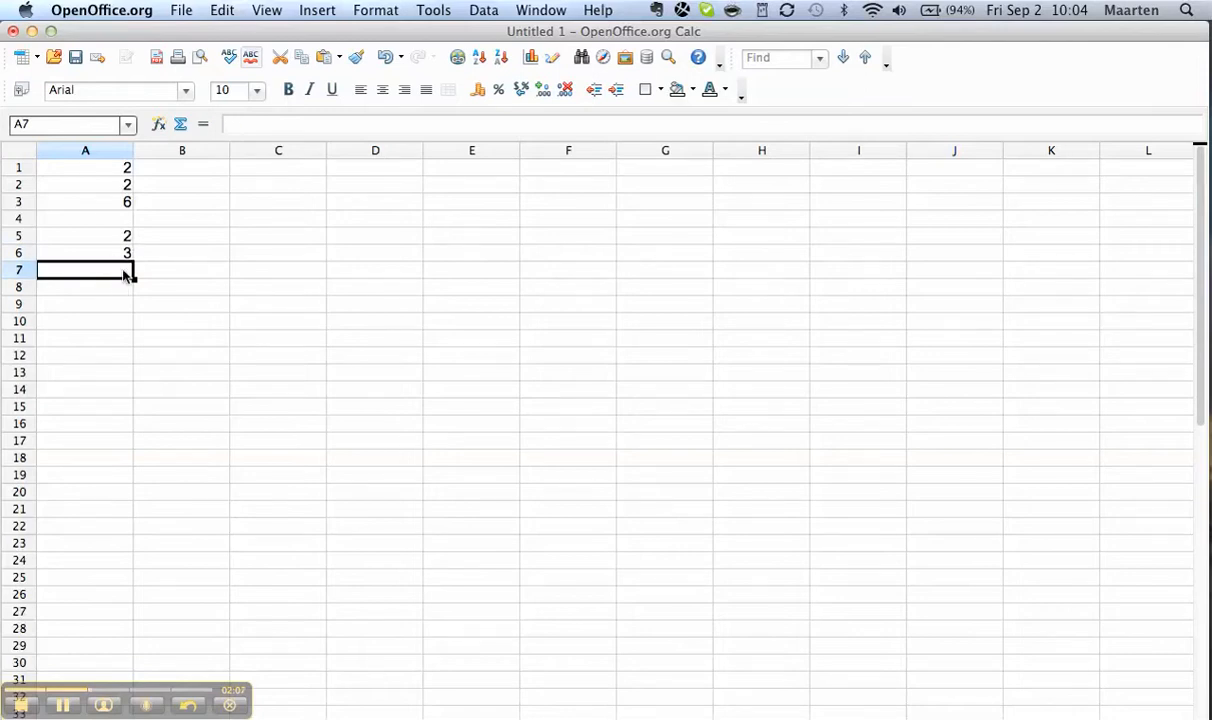
# Step: Multiply the two values above in cell A7 with the cell-reference formula +A5*A6
pyautogui.write('+')
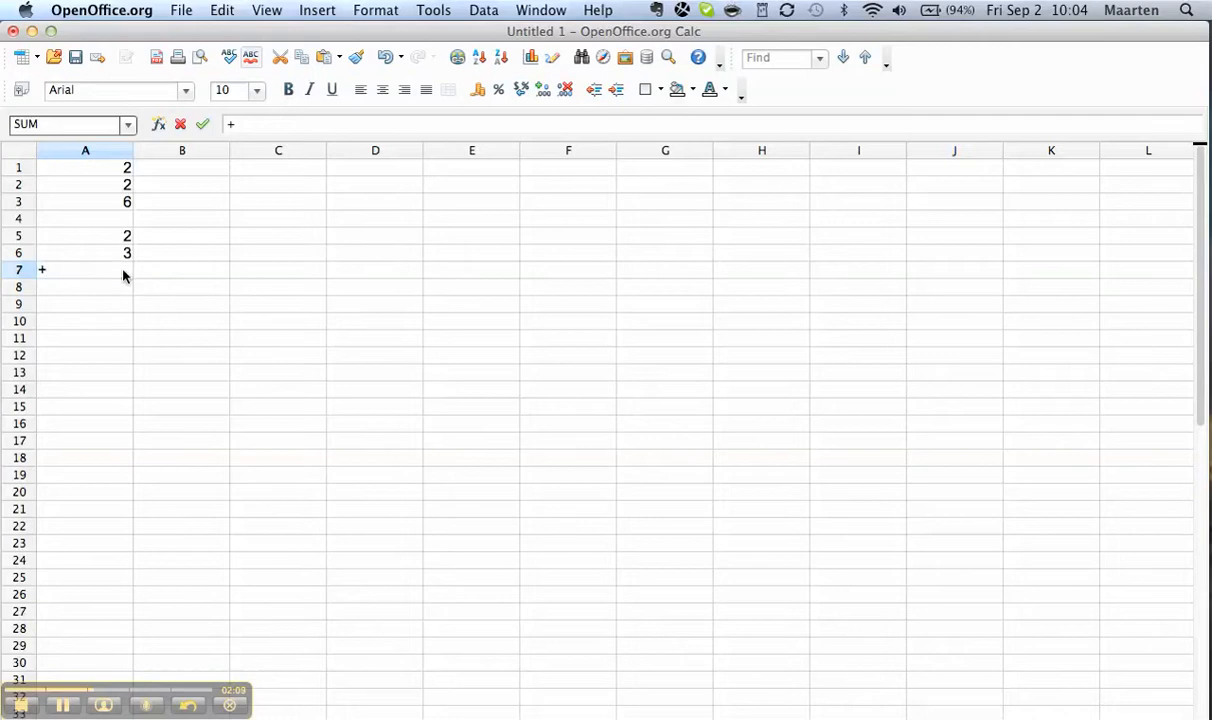
pyautogui.click(116, 236)
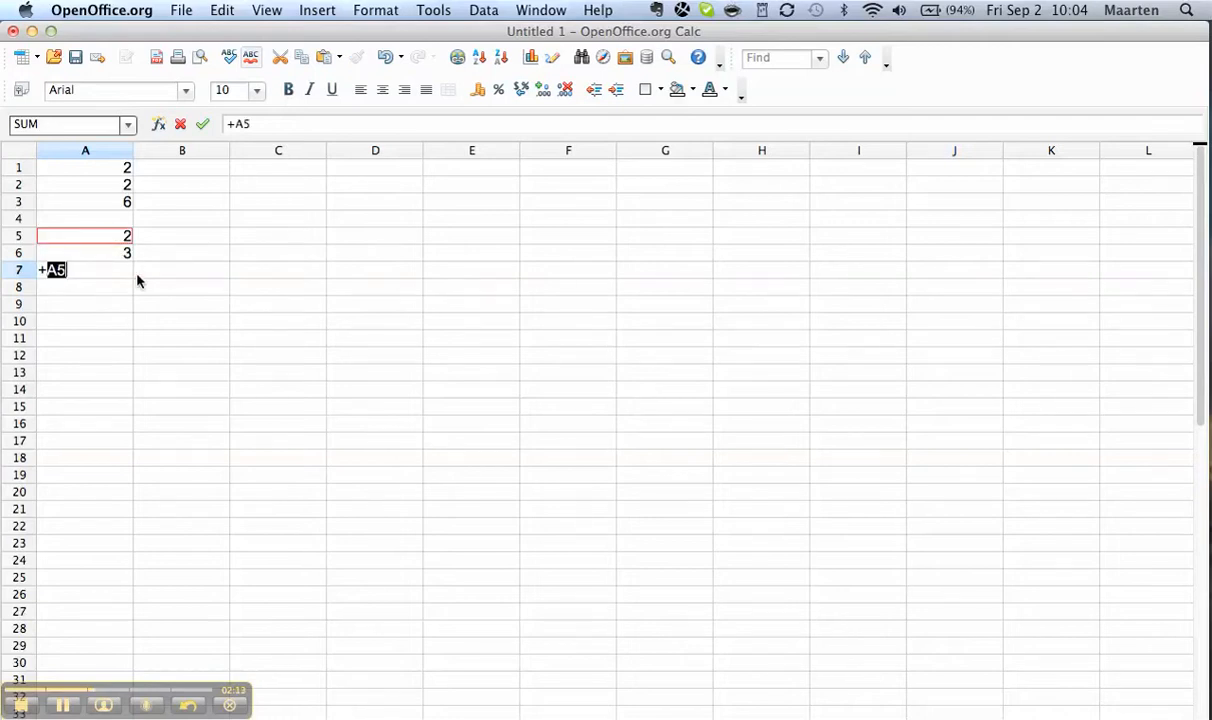
pyautogui.write('*')
pyautogui.click(112, 256)
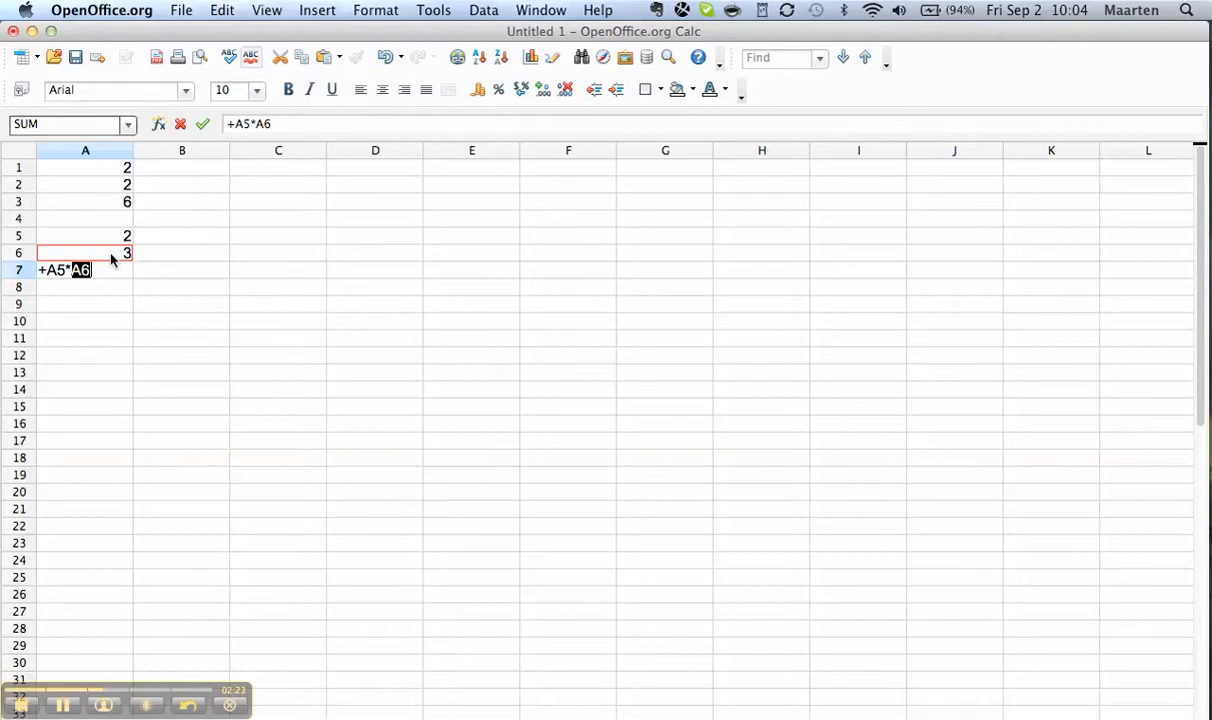
pyautogui.press('Return')
pyautogui.press('Up')
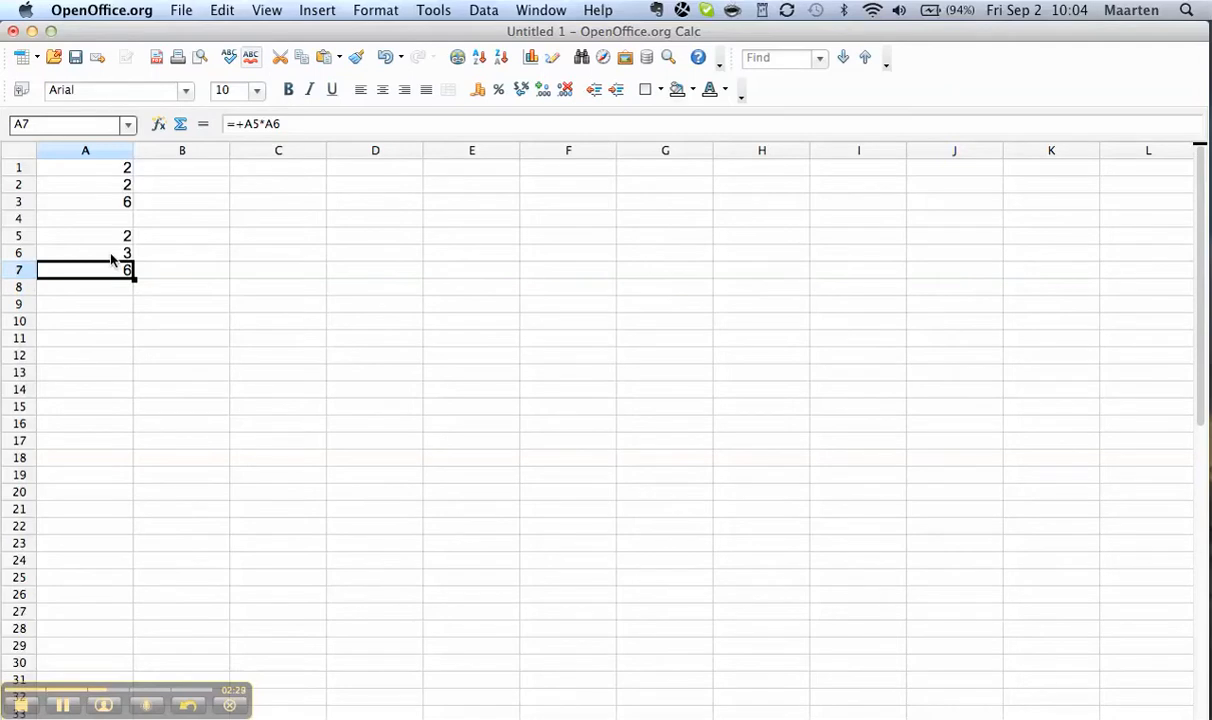
# Step: Change the value in cell A5 to 20 and check the product in A7
pyautogui.click(112, 259)
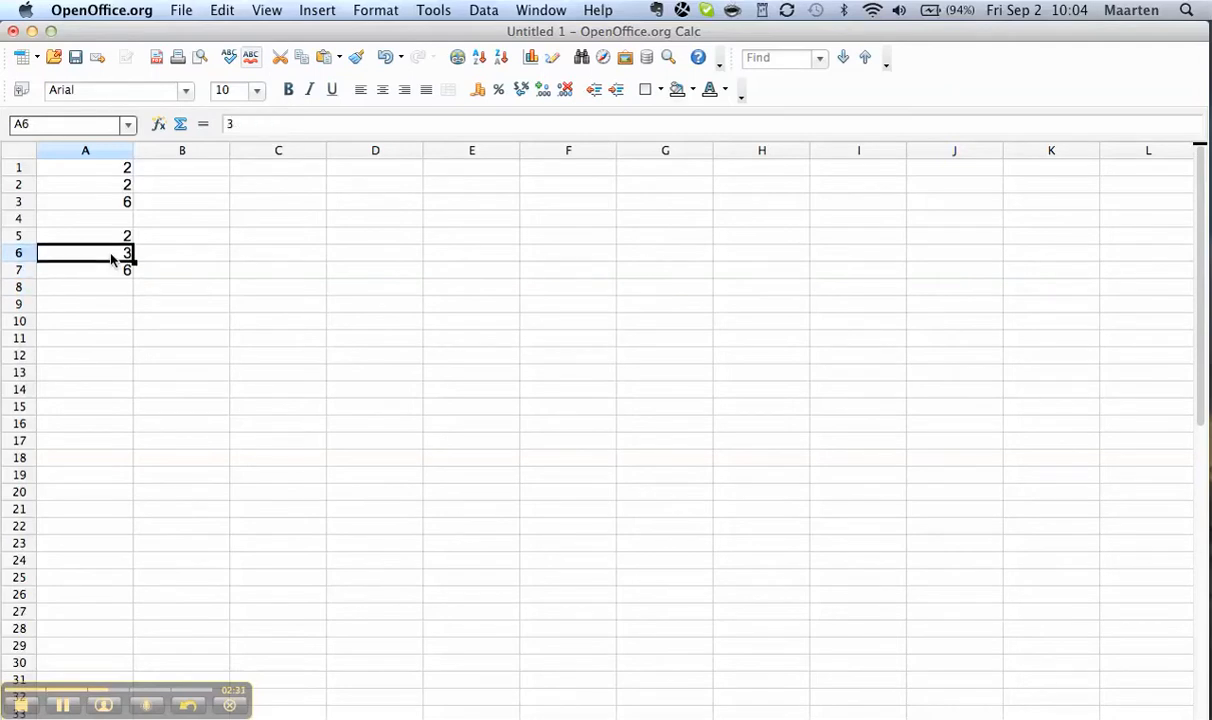
pyautogui.press('Up')
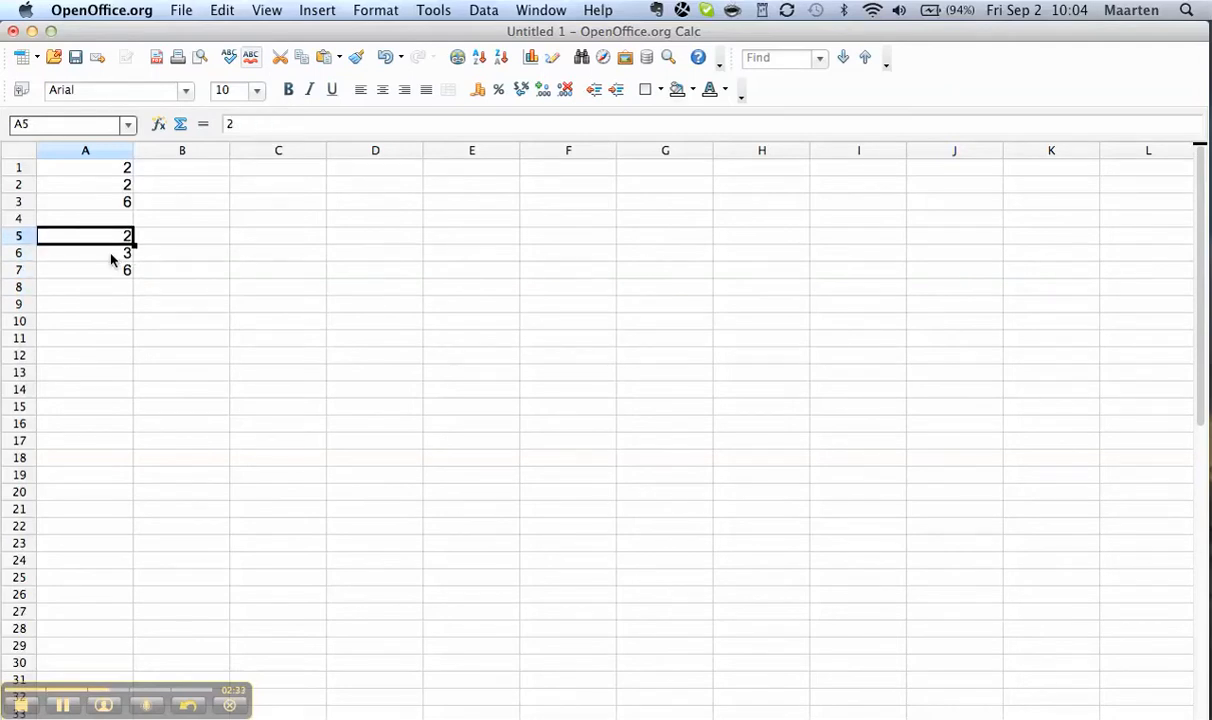
pyautogui.write('20')
pyautogui.press('Return')
pyautogui.press('Down')
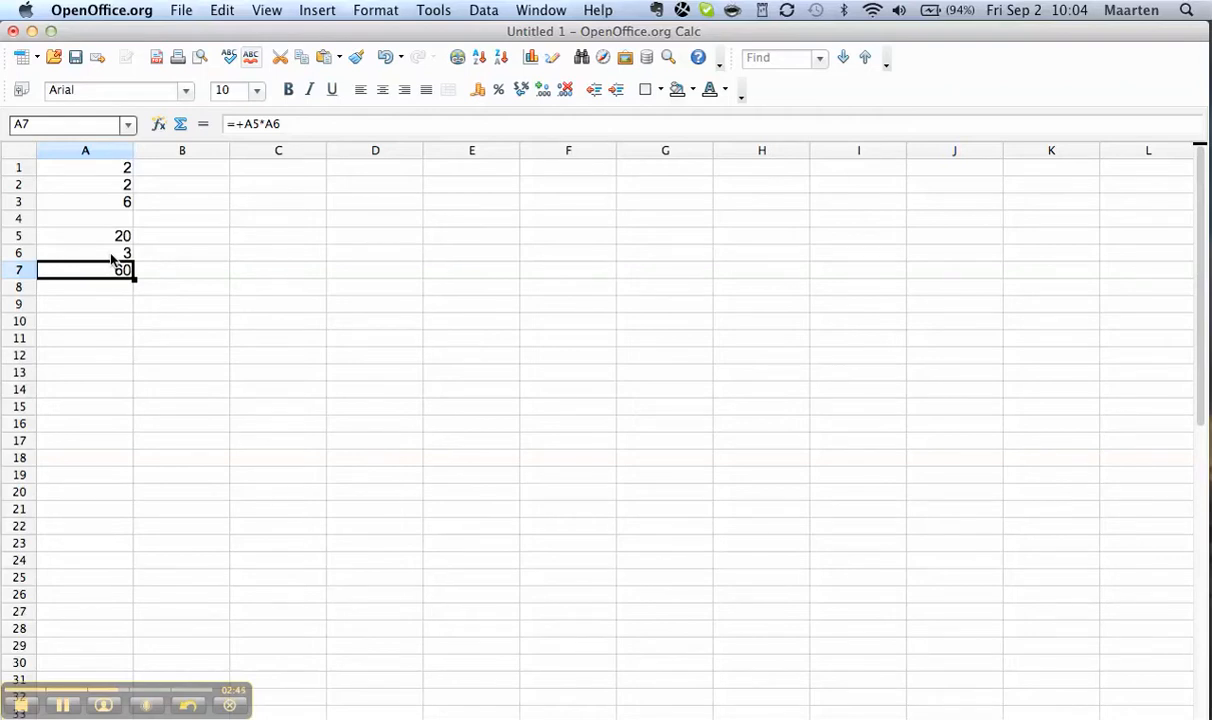
# Step: Enter the division formula =A7/4 in cell A9, referencing the product cell
pyautogui.press('Down')
pyautogui.press('Down')
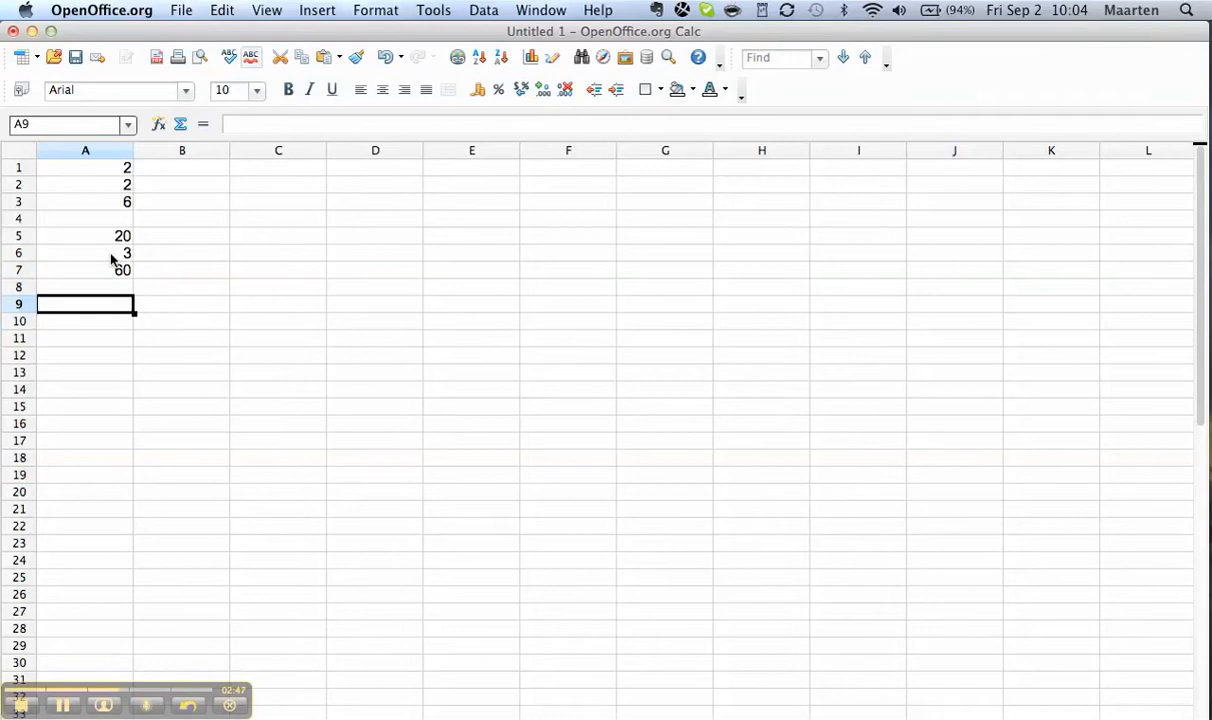
pyautogui.press('Down')
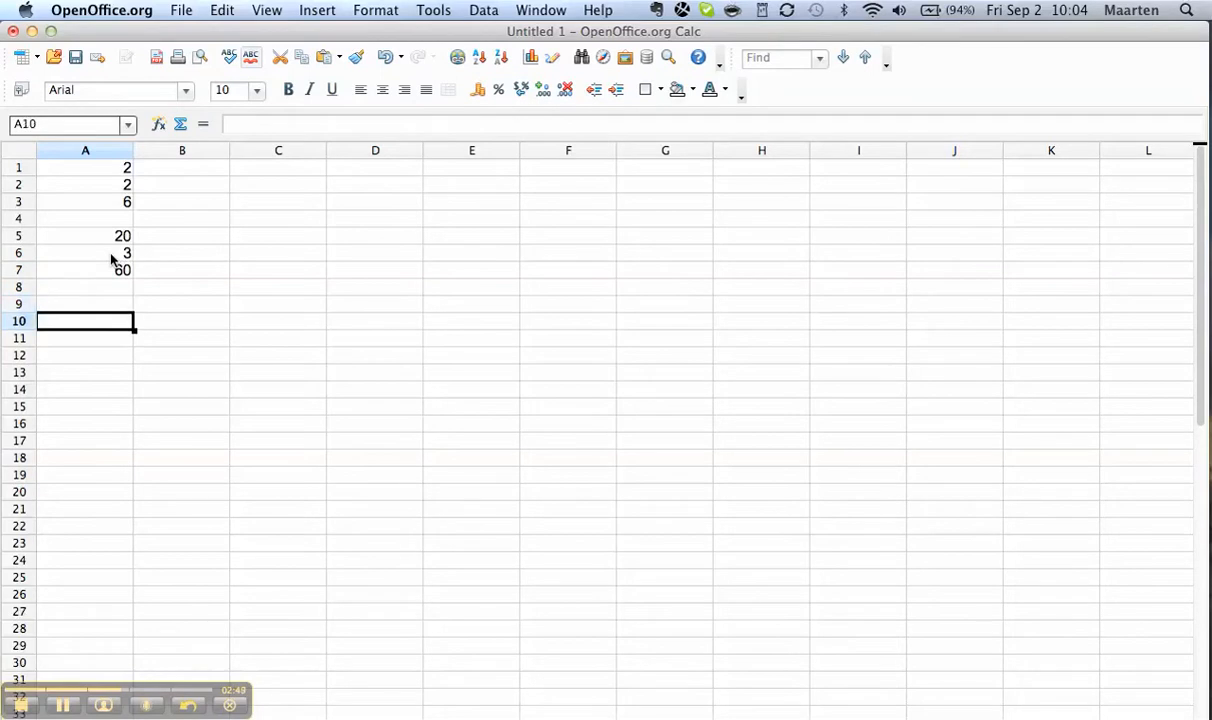
pyautogui.press('Up')
pyautogui.press('Up')
pyautogui.press('Up')
pyautogui.press('Down')
pyautogui.press('Down')
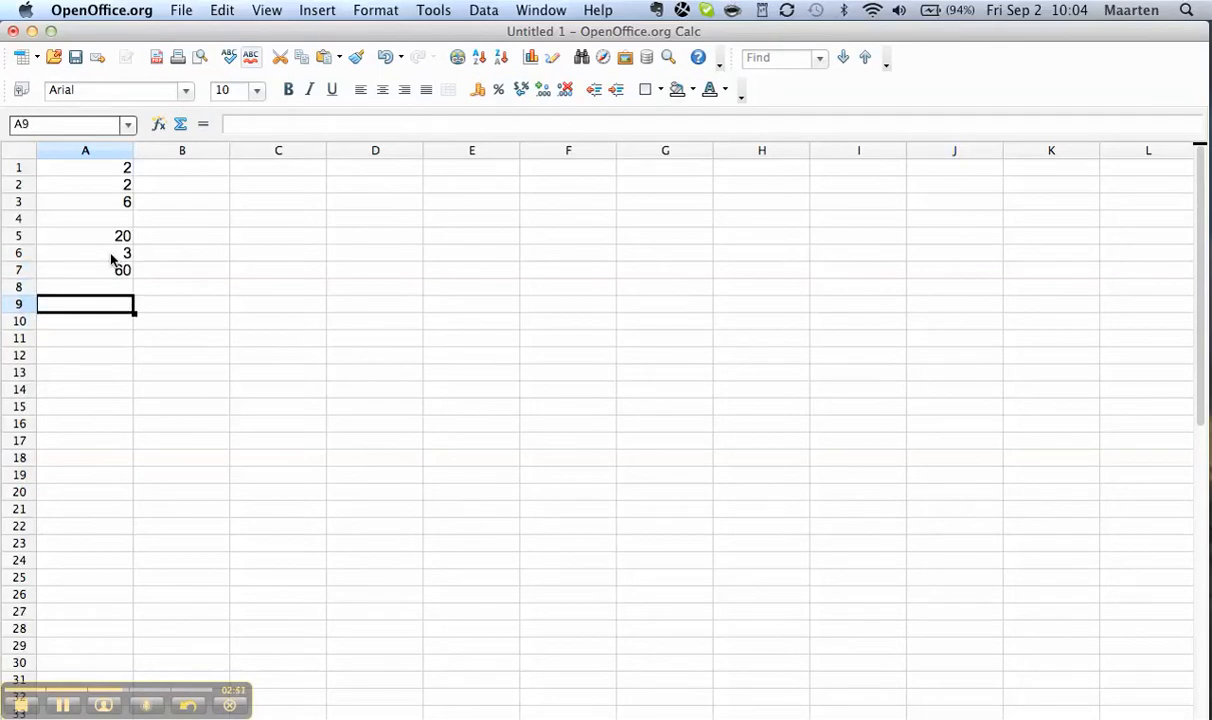
pyautogui.write('=')
pyautogui.click(119, 270)
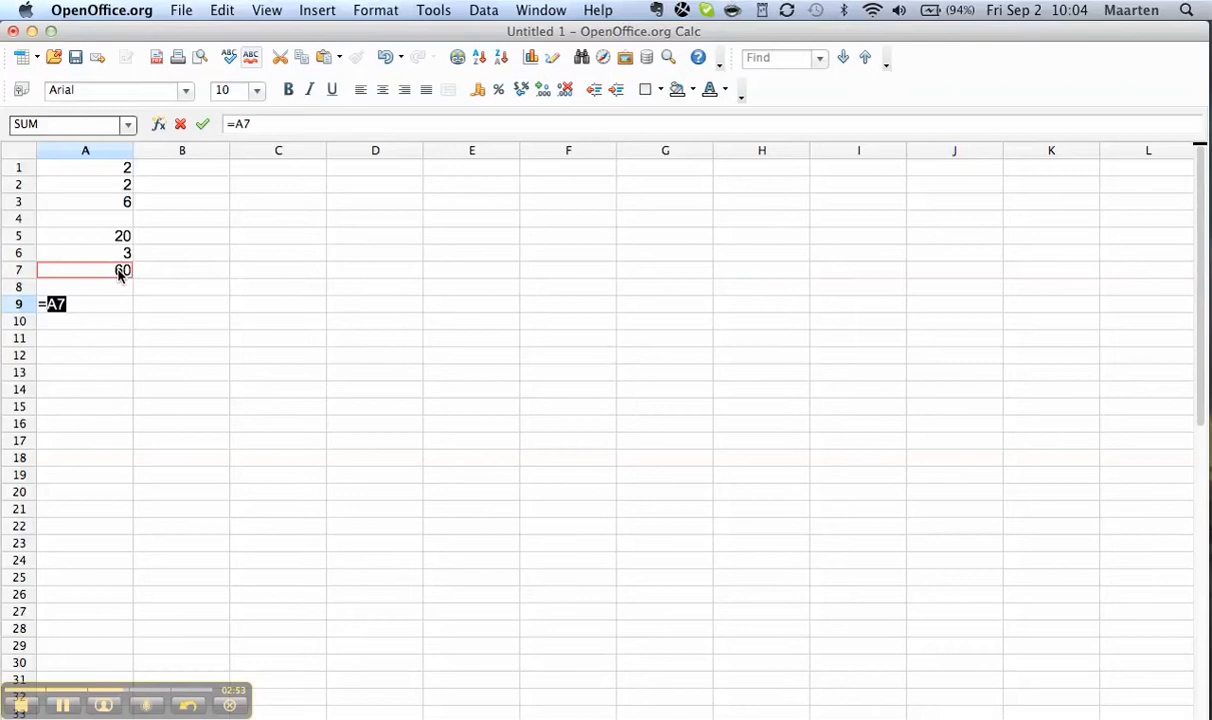
pyautogui.write('/4')
pyautogui.press('Return')
pyautogui.press('Up')
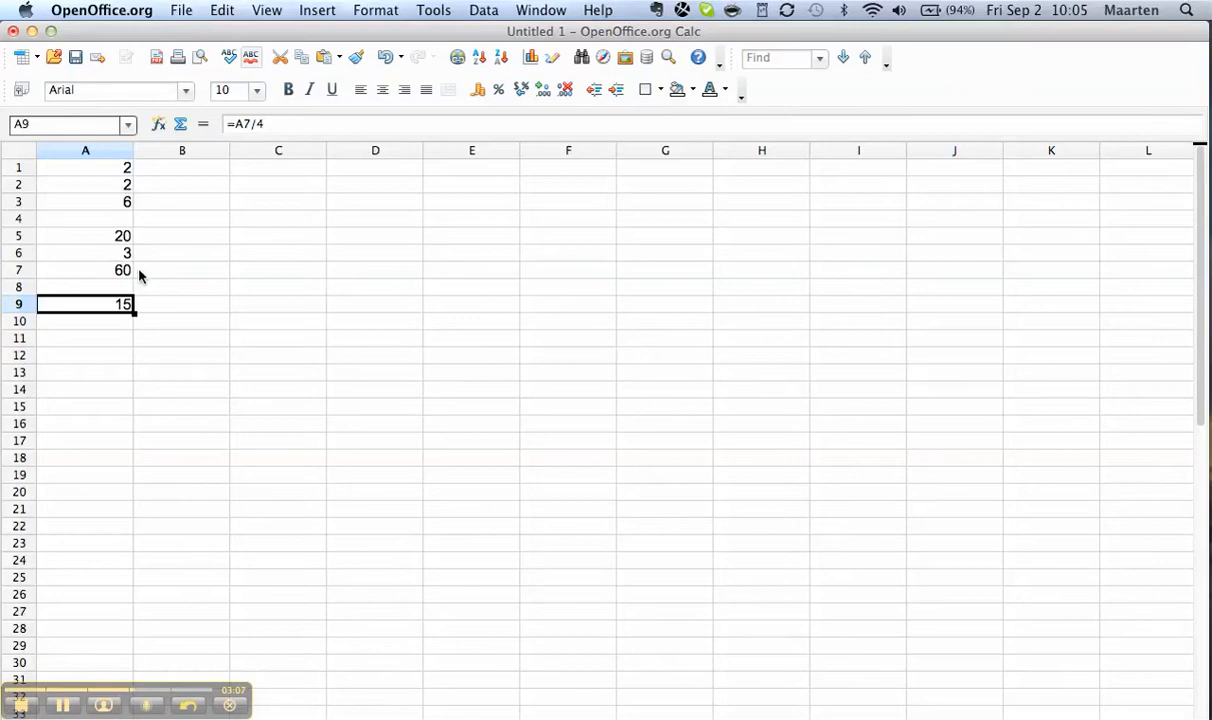
# Step: Enter the values 2 in cell A12 and 3 in cell A13
pyautogui.click(106, 346)
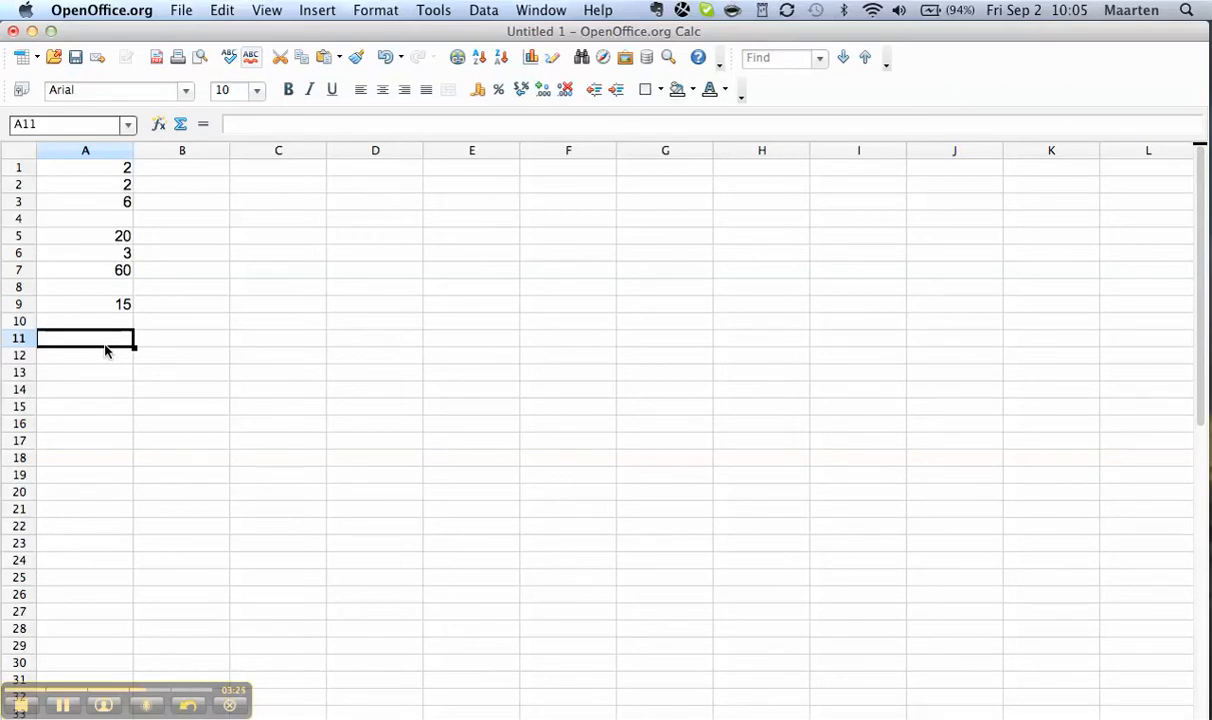
pyautogui.press('Down')
pyautogui.press('Down')
pyautogui.press('Up')
pyautogui.write('2')
pyautogui.press('Return')
pyautogui.write('3')
pyautogui.press('Return')
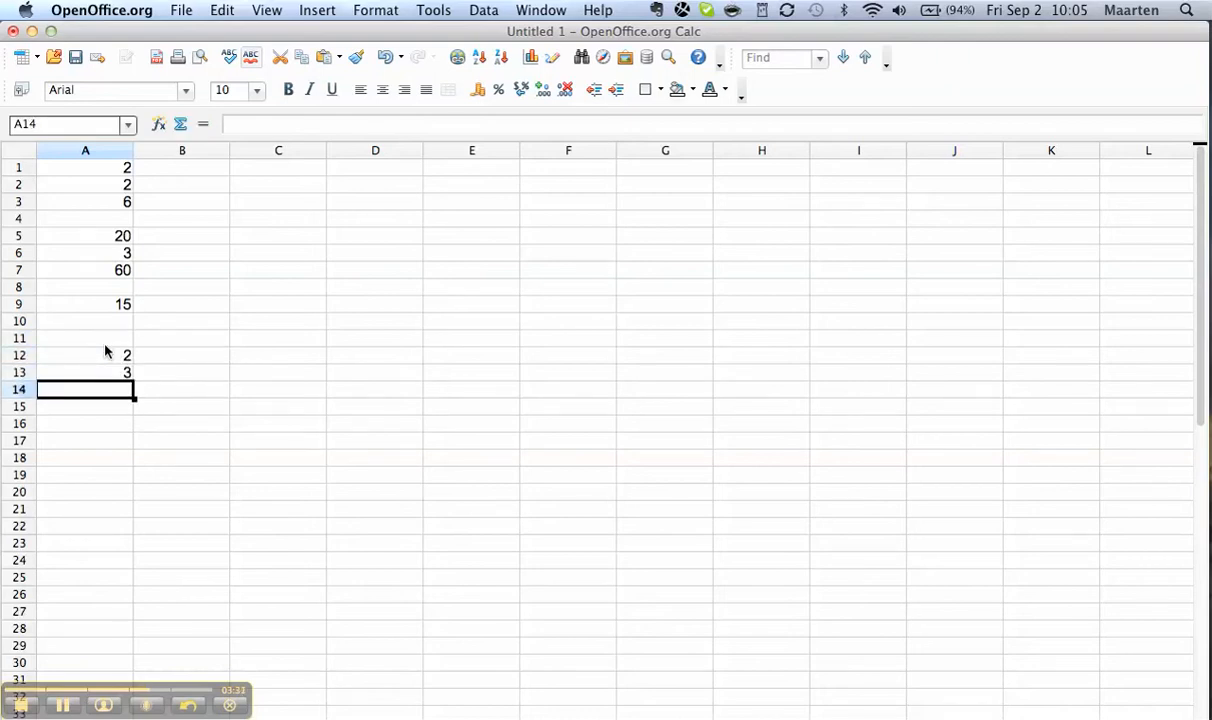
# Step: Try adding cells A12 and A13 in cell A14 with the formula +A12+A13, and undo the entry
pyautogui.press('Return')
pyautogui.write('+2')
pyautogui.press('BackSpace')
pyautogui.click(105, 352)
pyautogui.write('+')
pyautogui.press('Up')
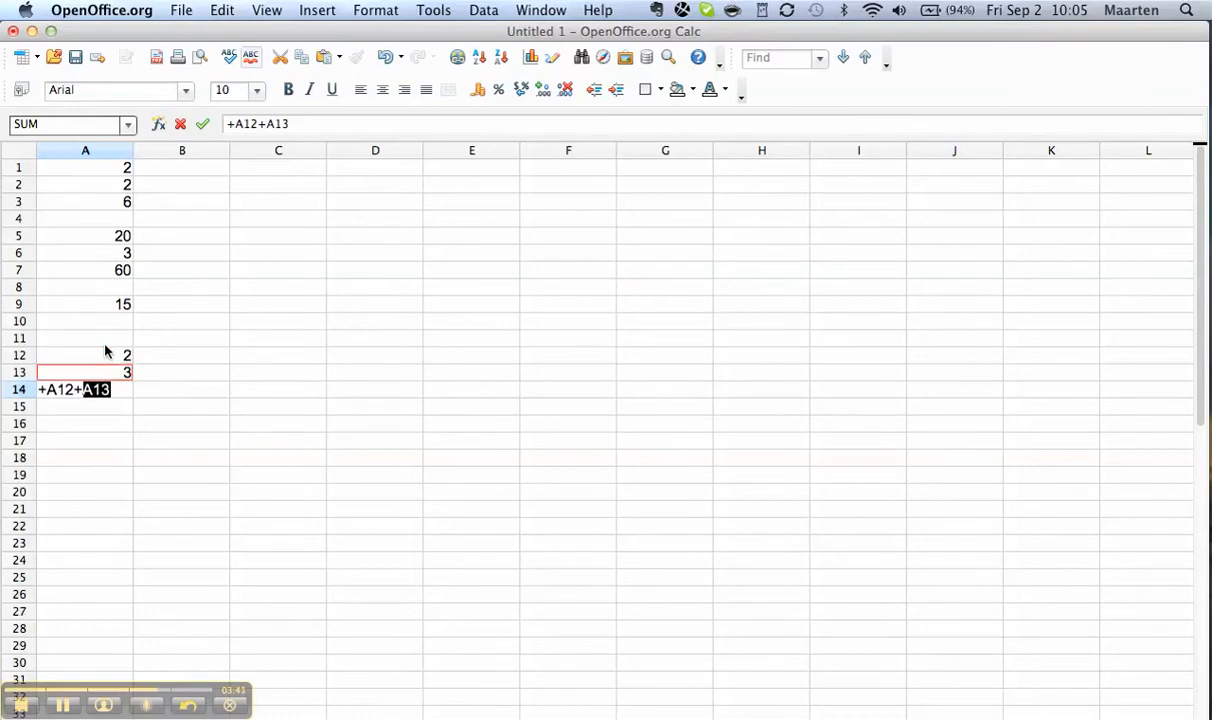
pyautogui.press('Return')
pyautogui.press('super+z')
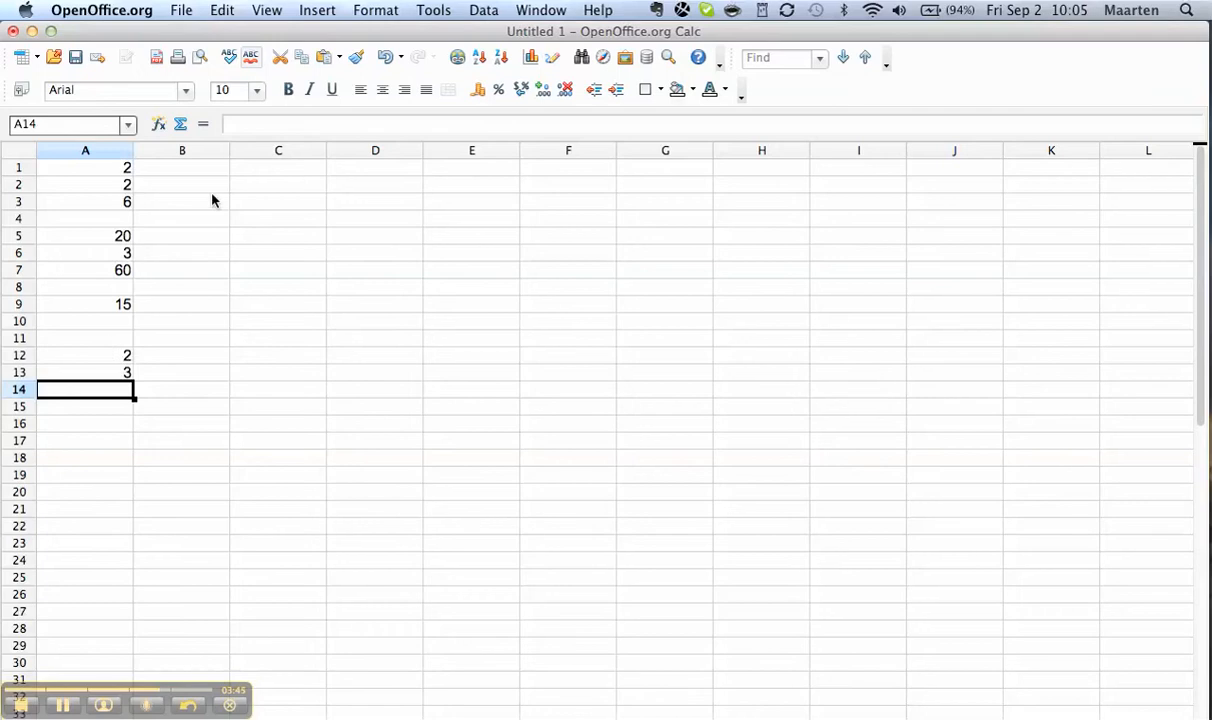
# Step: Add cells A12 and A13 in cell A14 with the built-in SUM function as =SUM(A12;A13), and check the entered formula
pyautogui.click(202, 125)
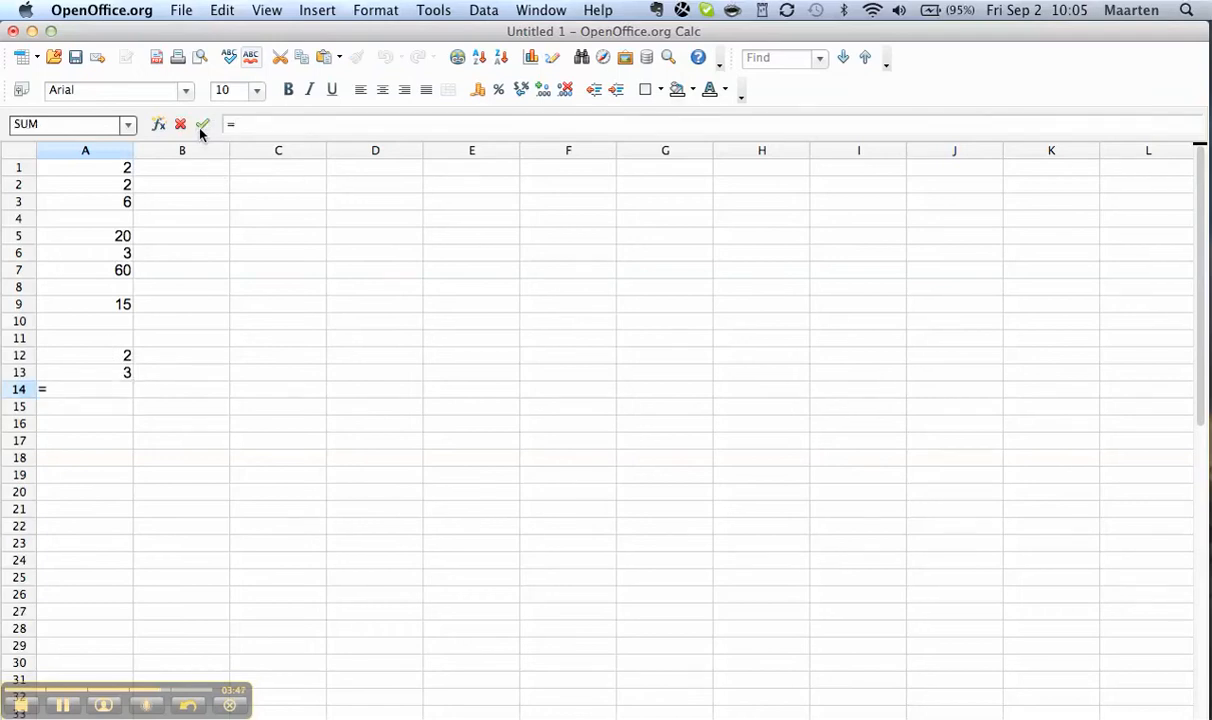
pyautogui.click(116, 124)
pyautogui.click(128, 124)
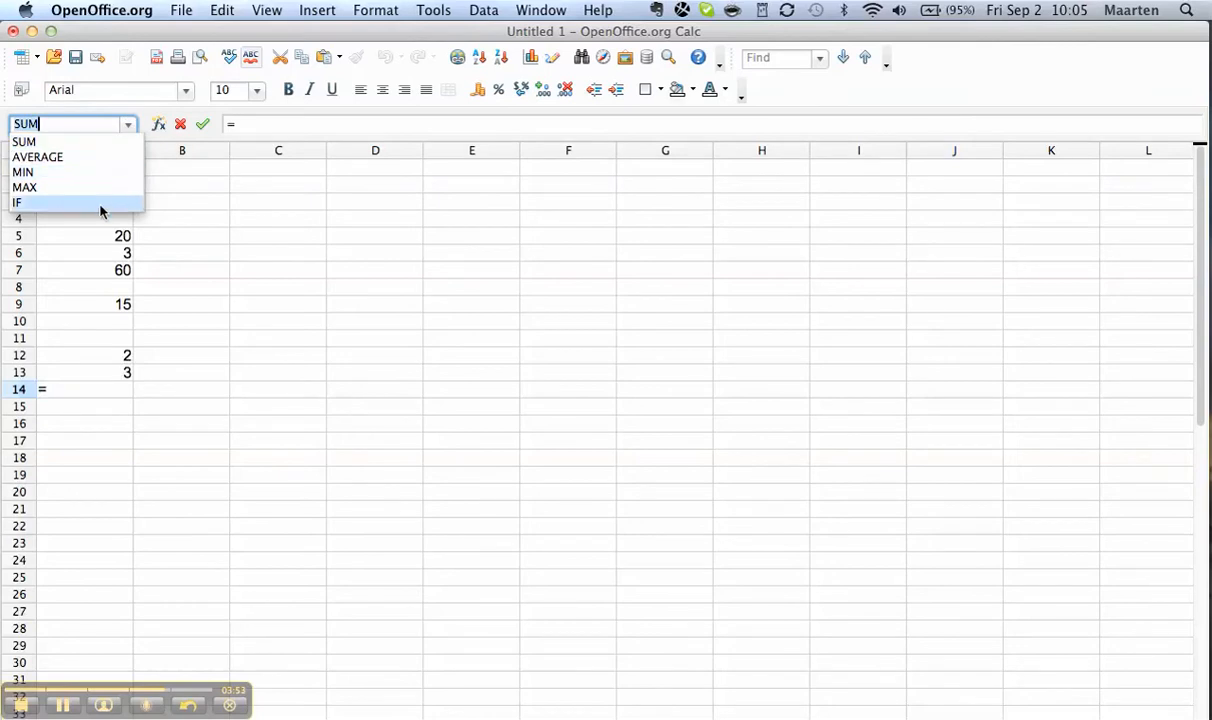
pyautogui.click(88, 145)
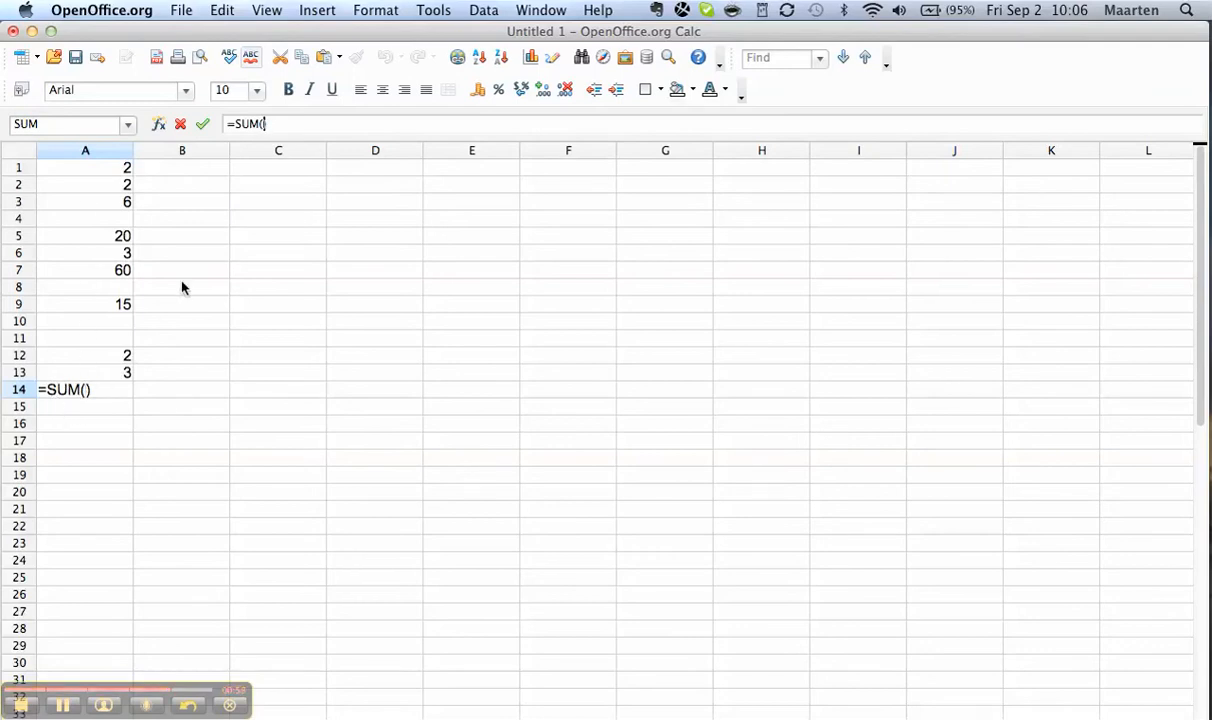
pyautogui.click(119, 357)
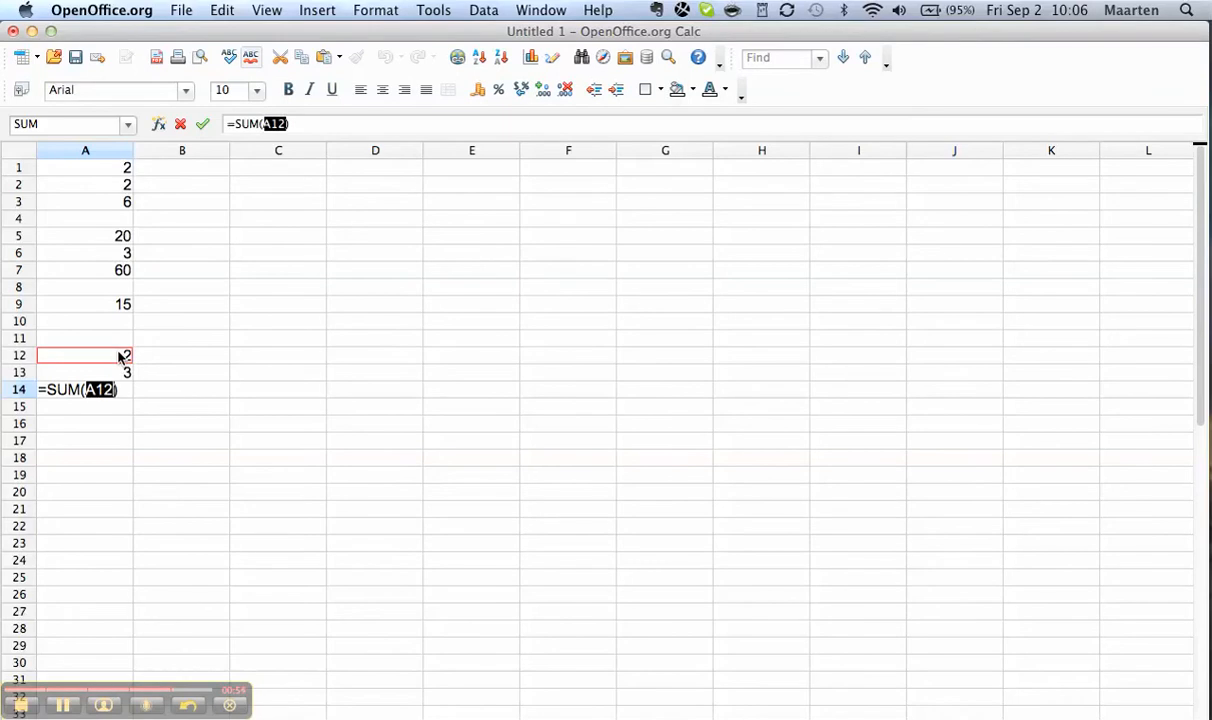
pyautogui.press('Right')
pyautogui.write(':')
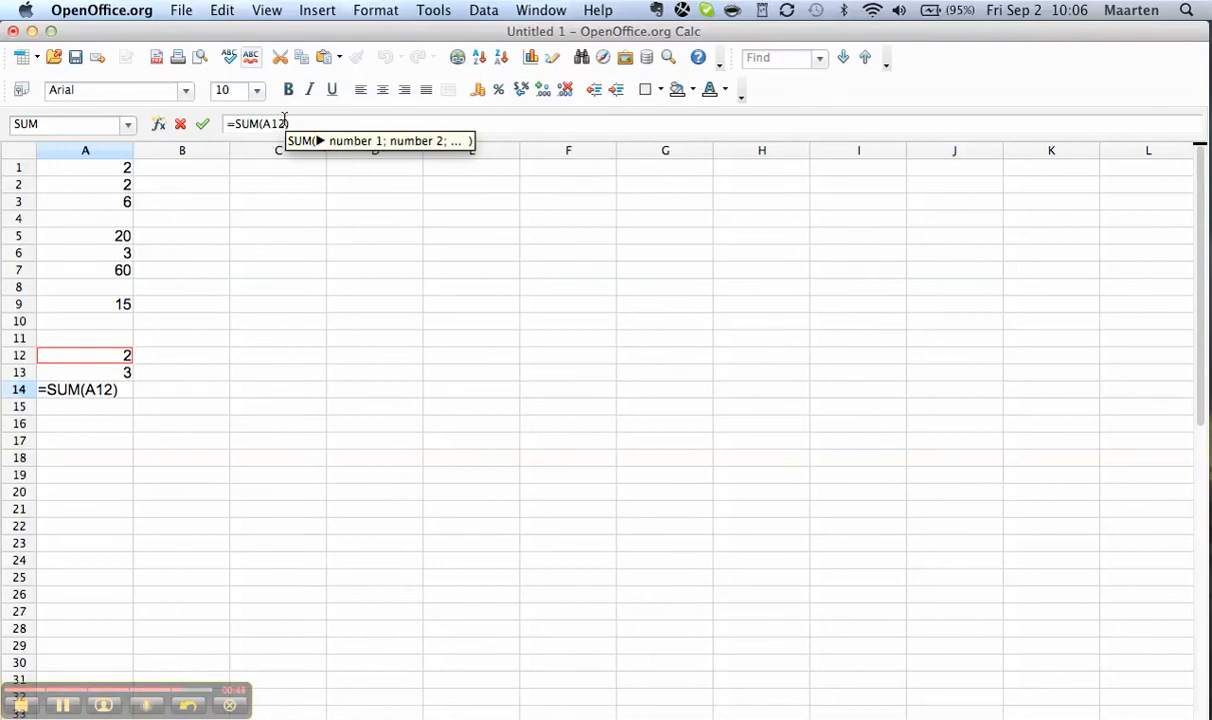
pyautogui.write(';')
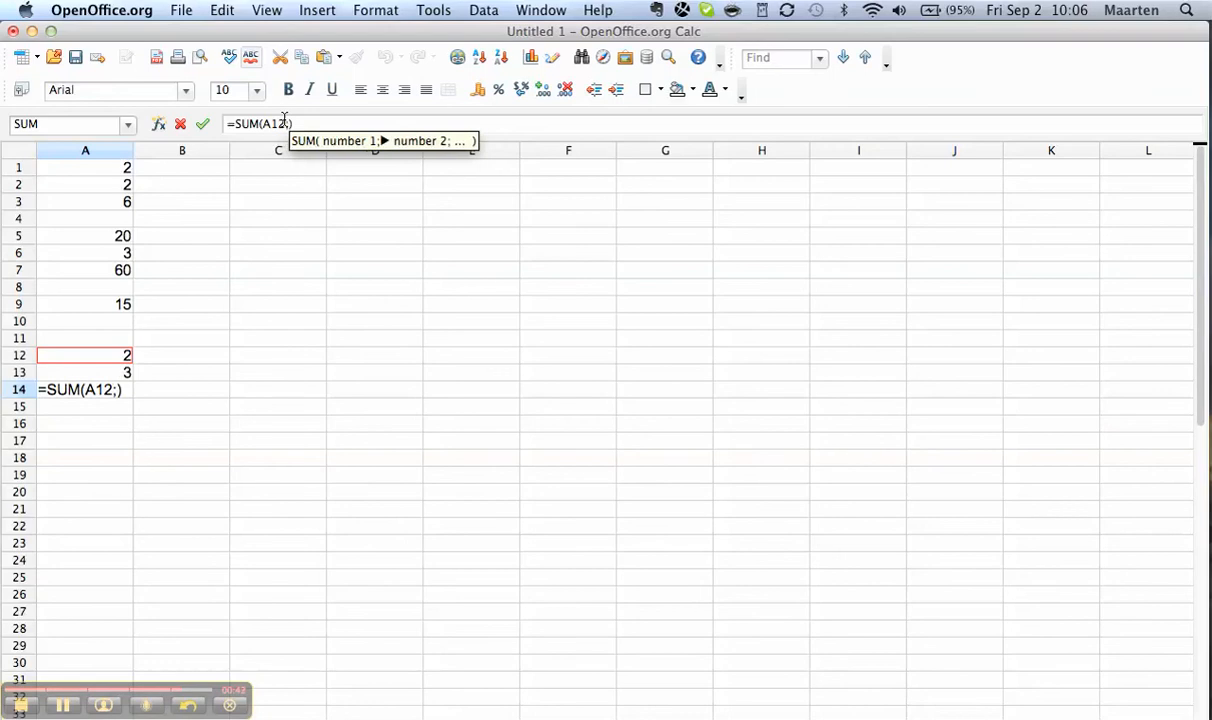
pyautogui.click(105, 372)
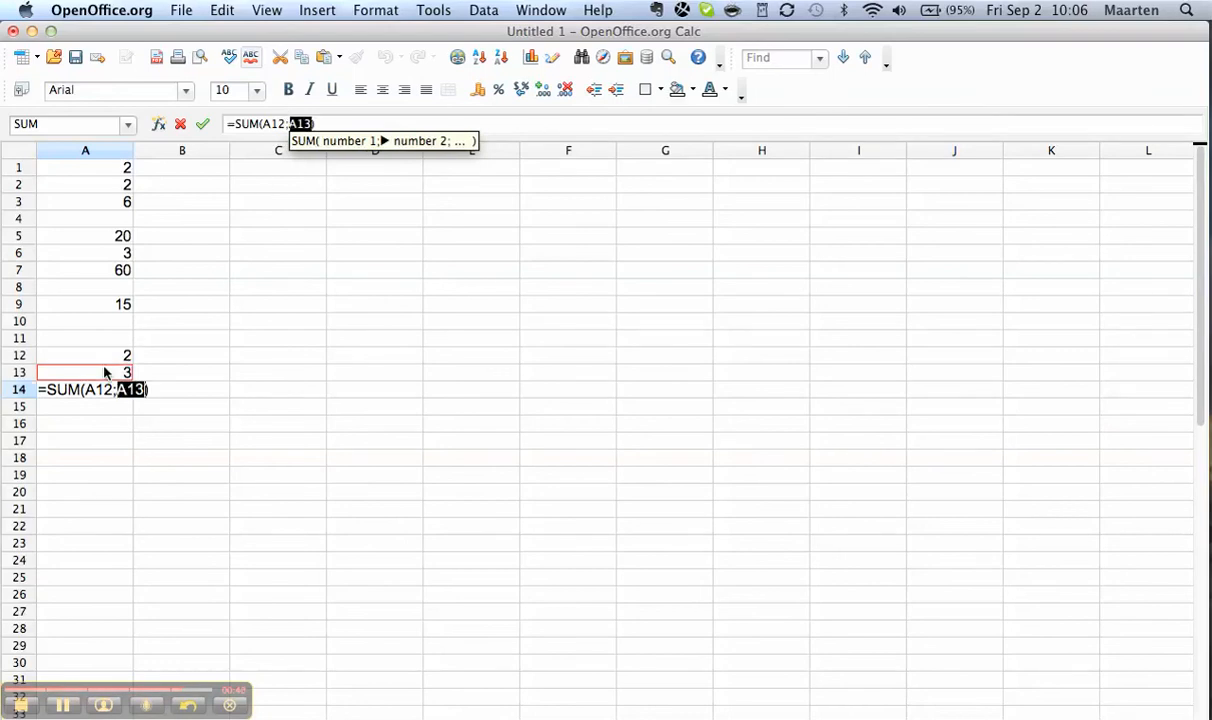
pyautogui.press('Return')
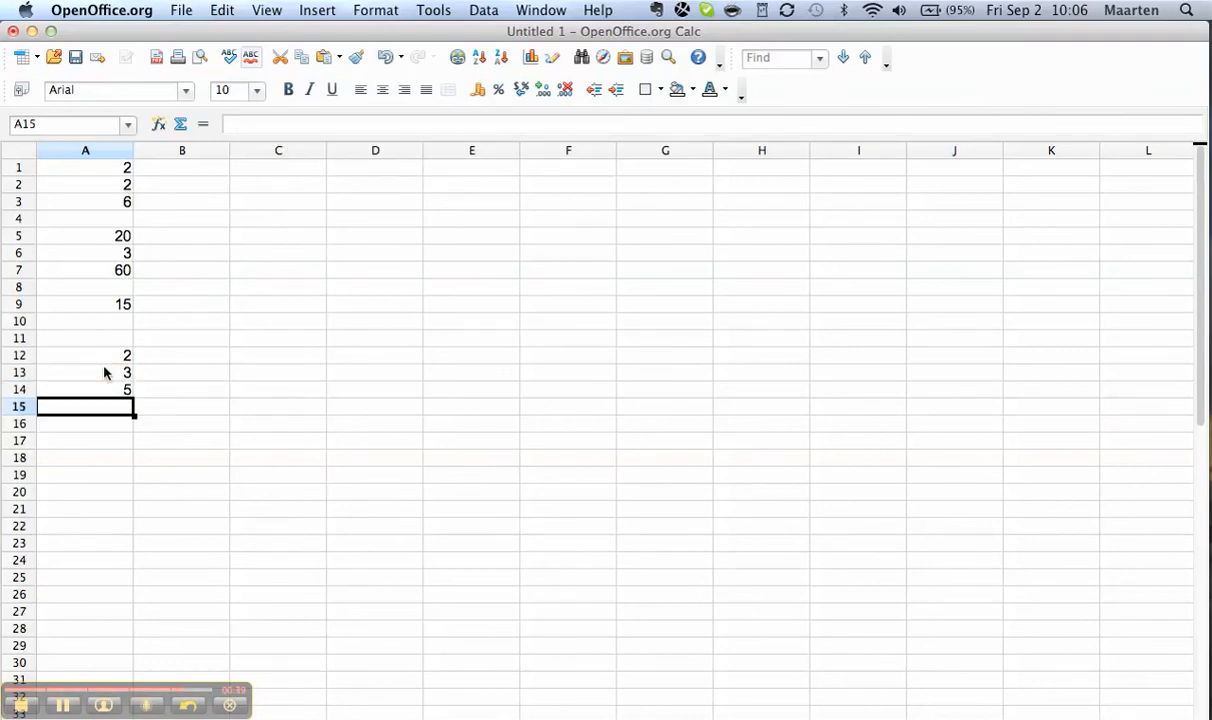
pyautogui.press('Return')
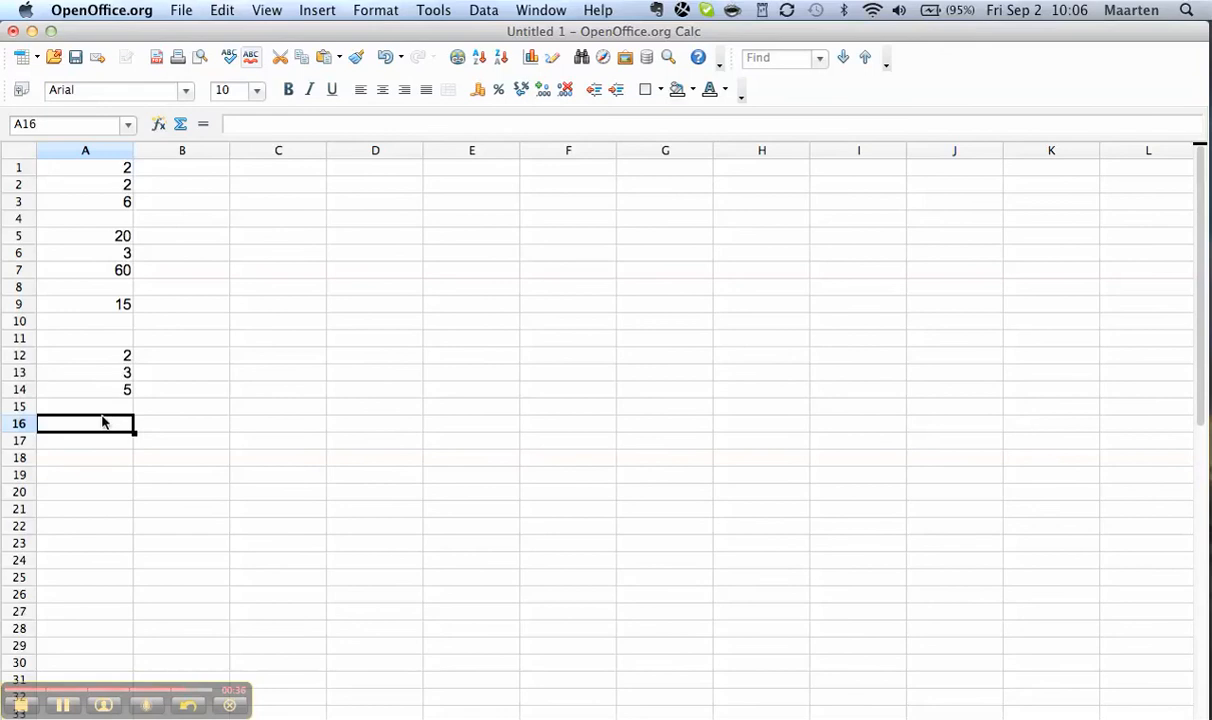
pyautogui.click(117, 379)
pyautogui.press('Return')
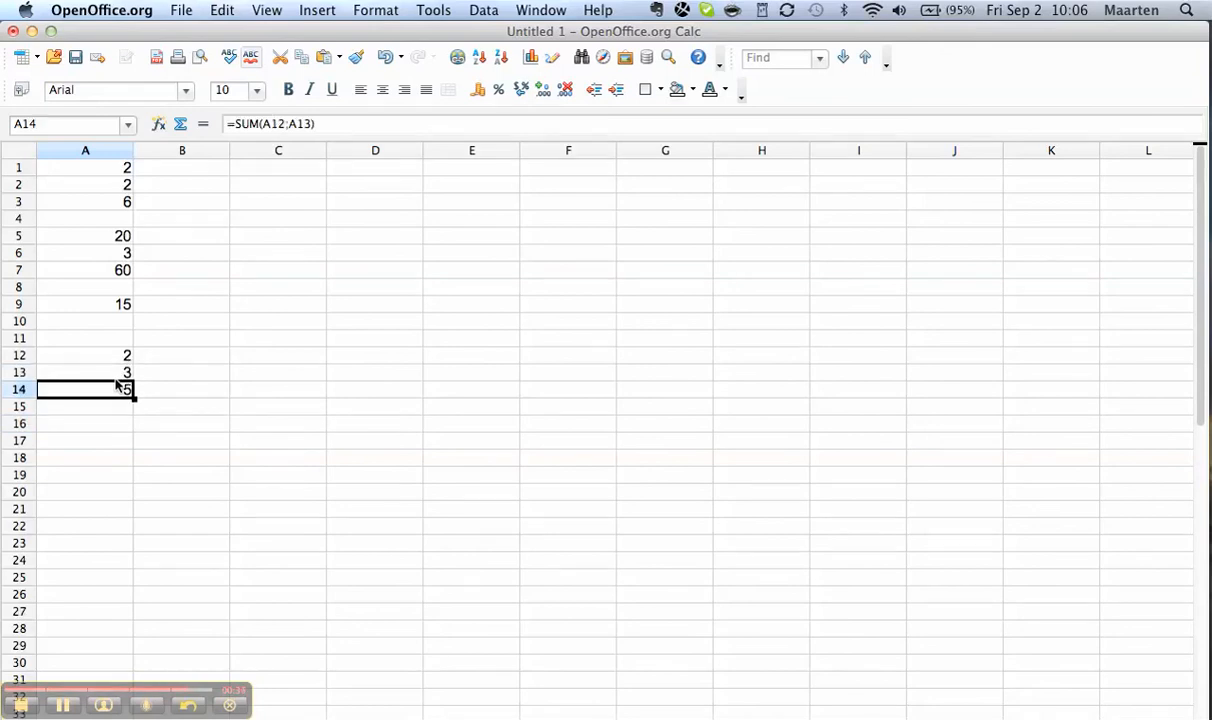